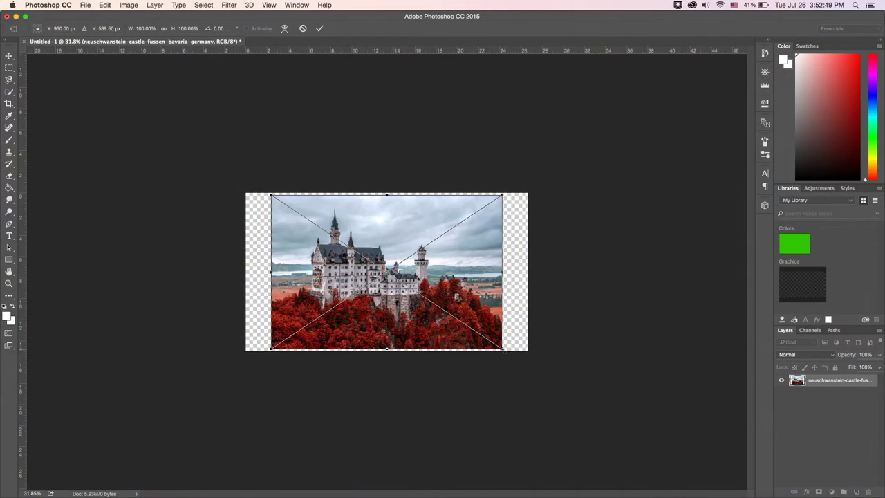
- Scale the placed Neuschwanstein castle photo up in two passes until it fills the canvas
{"action": "left_click_drag", "start_coordinate": [502, 350], "coordinate": [529, 367]}
{"action": "key", "text": "Return"}
{"action": "key", "text": "ctrl+t"}
{"action": "left_click_drag", "start_coordinate": [387, 365], "coordinate": [387, 351]}
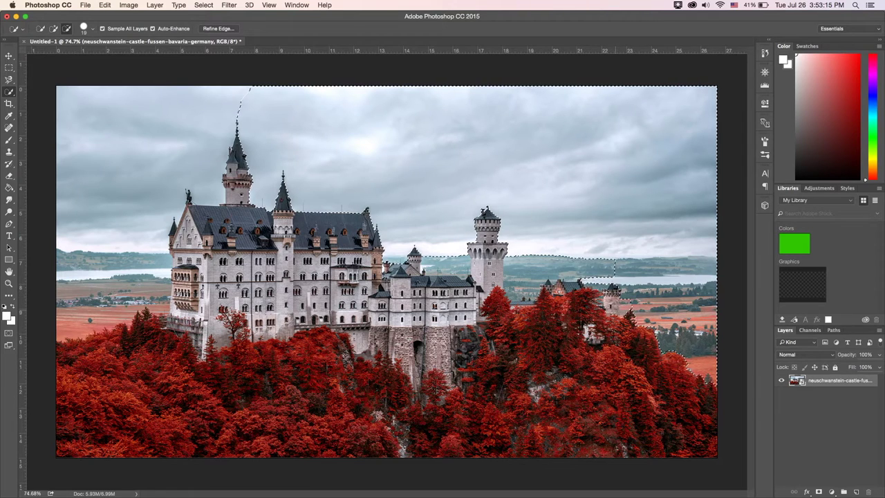
- Quick-select the castle and trees, invert onto the sky and delete it, then undo to refine
{"action": "right_click", "coordinate": [523, 303]}
{"action": "key", "text": "Escape"}
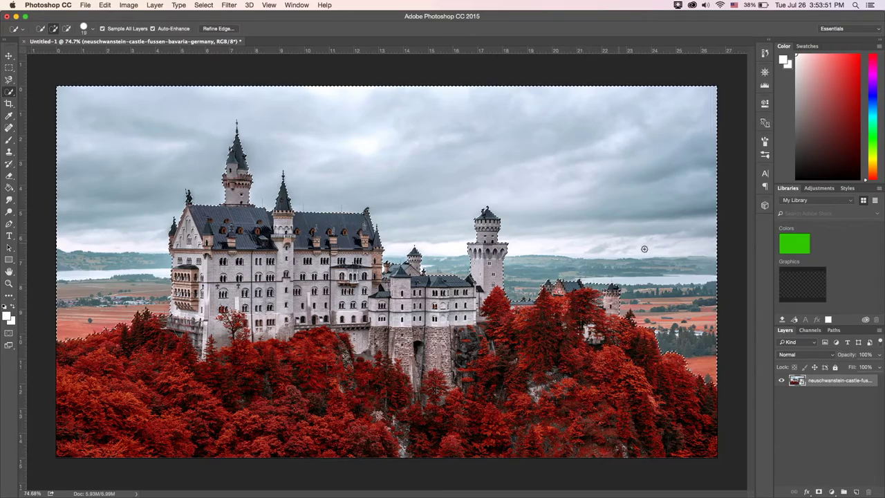
{"action": "right_click", "coordinate": [703, 252]}
{"action": "key", "text": "Escape"}
{"action": "key", "text": "Delete"}
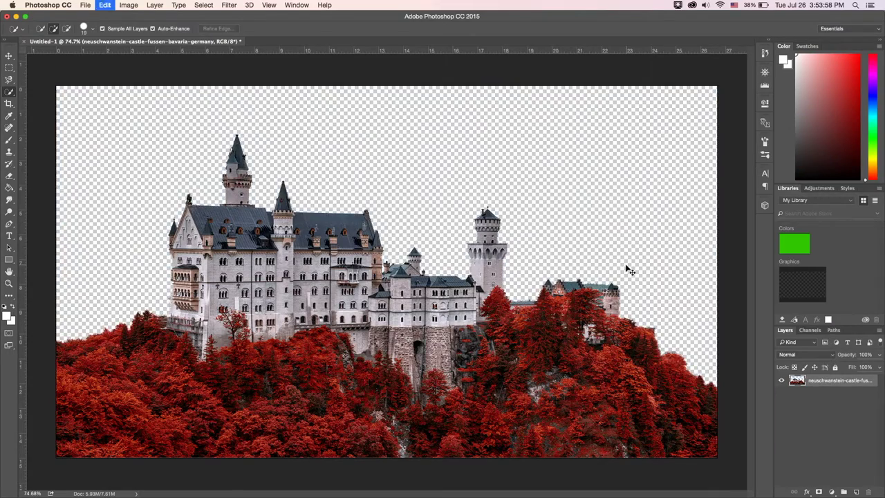
{"action": "key", "text": "ctrl+z"}
- Refine the selection with a smaller brush and delete the sky and distant landscape
{"action": "scroll", "coordinate": [630, 271], "scroll_direction": "up", "scroll_amount": 5}
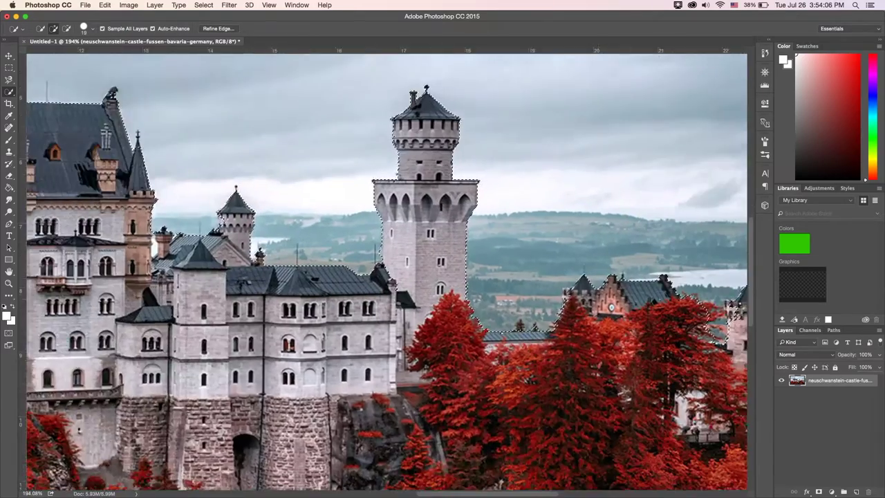
{"action": "scroll", "coordinate": [568, 275], "scroll_direction": "right", "scroll_amount": 5}
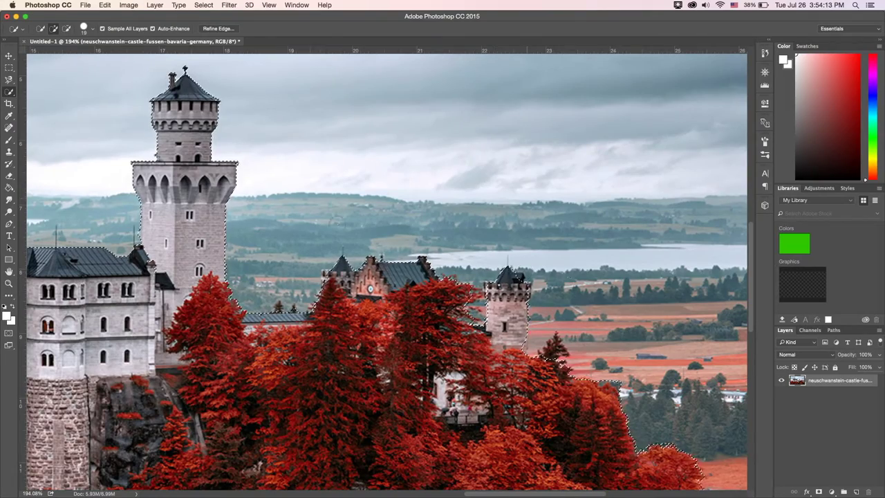
{"action": "key", "text": "bracketleft"}
{"action": "scroll", "coordinate": [178, 273], "scroll_direction": "left", "scroll_amount": 5}
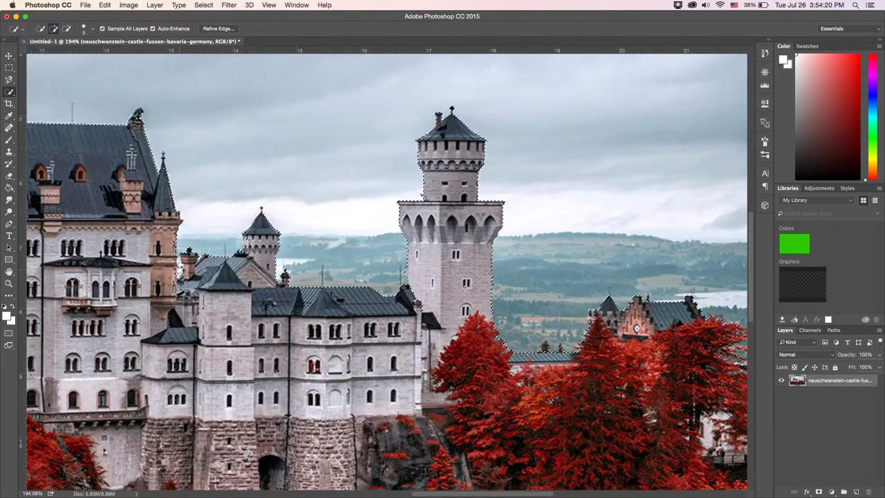
{"action": "scroll", "coordinate": [178, 273], "scroll_direction": "right", "scroll_amount": 3}
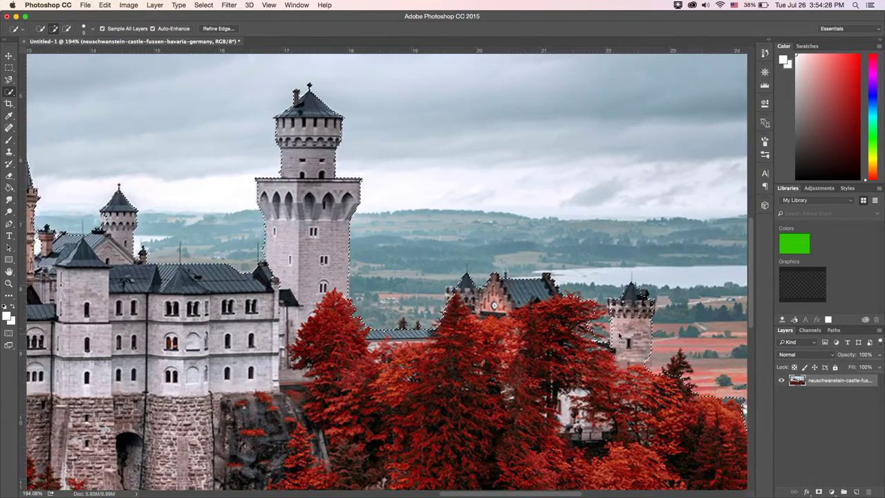
{"action": "key", "text": "Delete"}
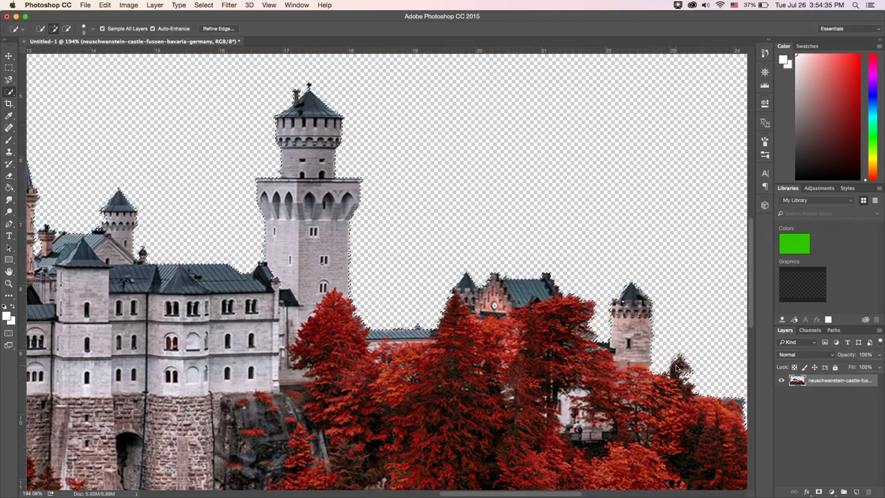
{"action": "key", "text": "super+0"}
{"action": "key", "text": "v"}
{"action": "key", "text": "super+t"}
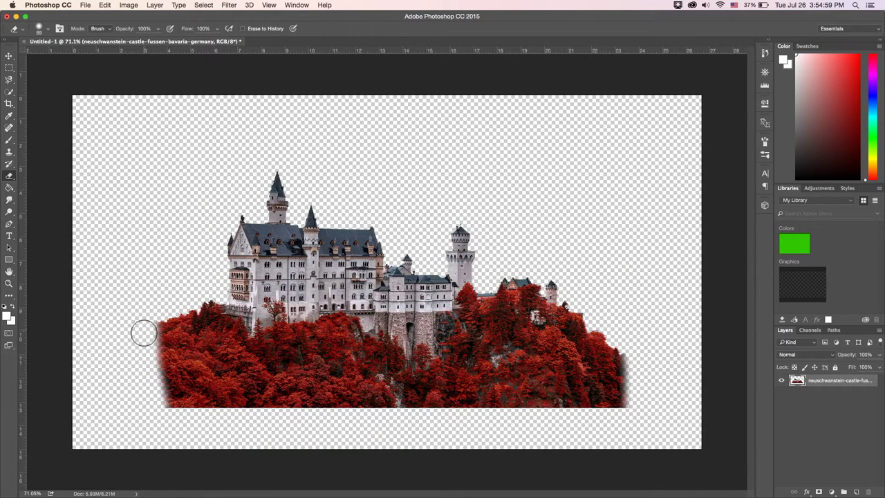
- Softly erase the forest's lower-left corner and bottom edge, then place the soil image
{"action": "left_click_drag", "start_coordinate": [142, 332], "coordinate": [206, 415]}
{"action": "mouse_move", "coordinate": [264, 425]}
{"action": "left_mouse_down"}
{"action": "mouse_move", "coordinate": [581, 414]}
{"action": "mouse_move", "coordinate": [626, 387]}
{"action": "left_mouse_up"}
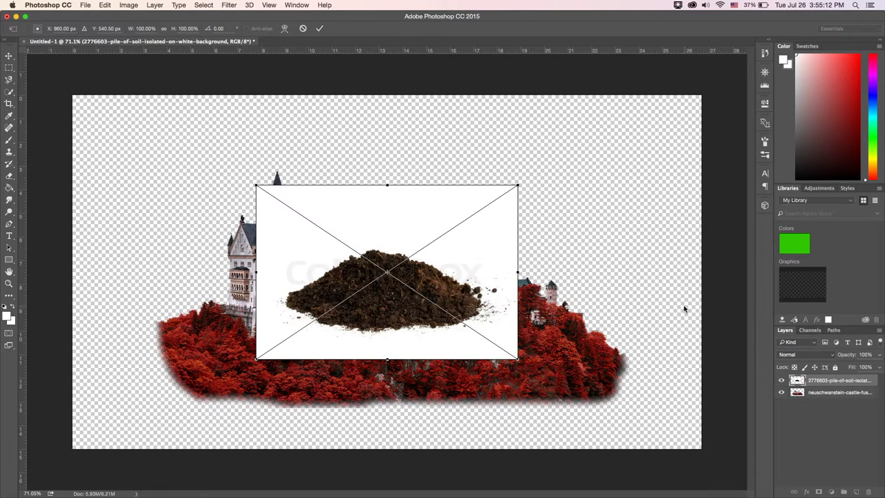
{"action": "key", "text": "Return"}
- Rasterize the soil layer and delete its white background using the Magic Wand
{"action": "left_click", "coordinate": [9, 91]}
{"action": "left_click", "coordinate": [41, 104]}
{"action": "left_click", "coordinate": [336, 197]}
{"action": "right_click", "coordinate": [840, 380]}
{"action": "left_click", "coordinate": [767, 257]}
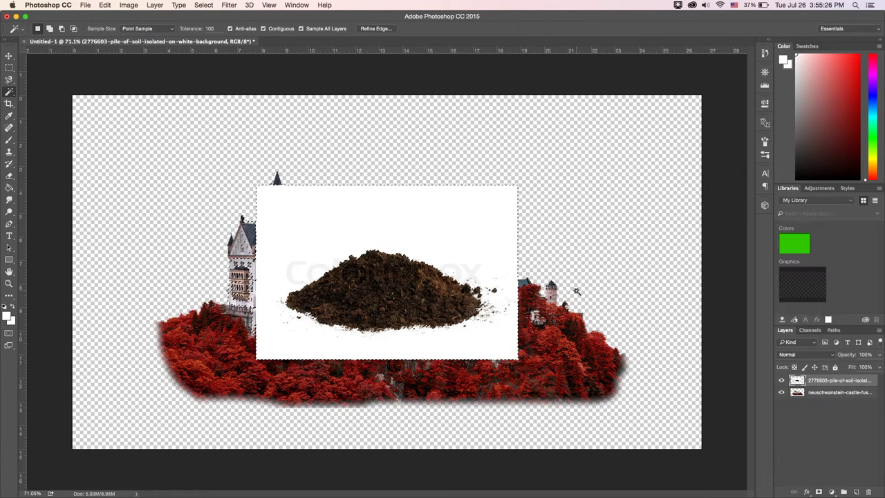
{"action": "key", "text": "Delete"}
{"action": "key", "text": "ctrl+d"}
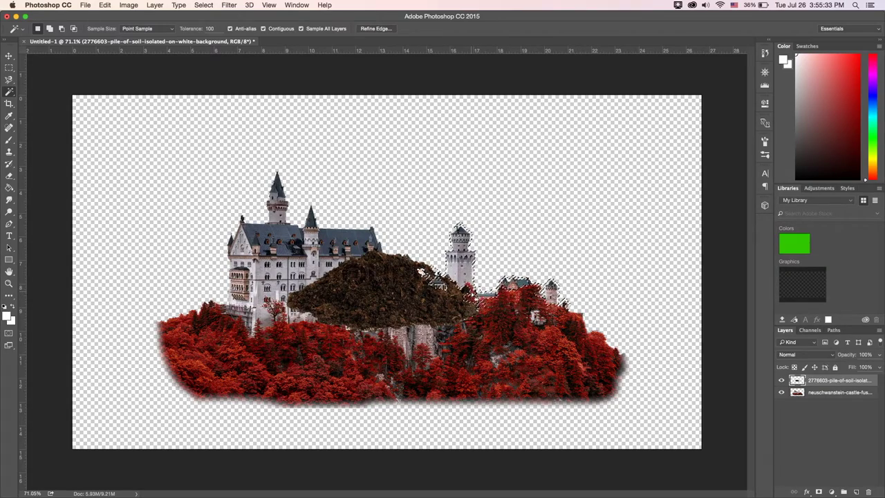
- Select the leftover pixels near the castle's right towers
{"action": "scroll", "coordinate": [531, 291], "scroll_direction": "up", "scroll_amount": 5}
{"action": "left_click", "coordinate": [382, 382]}
{"action": "key", "text": "v"}
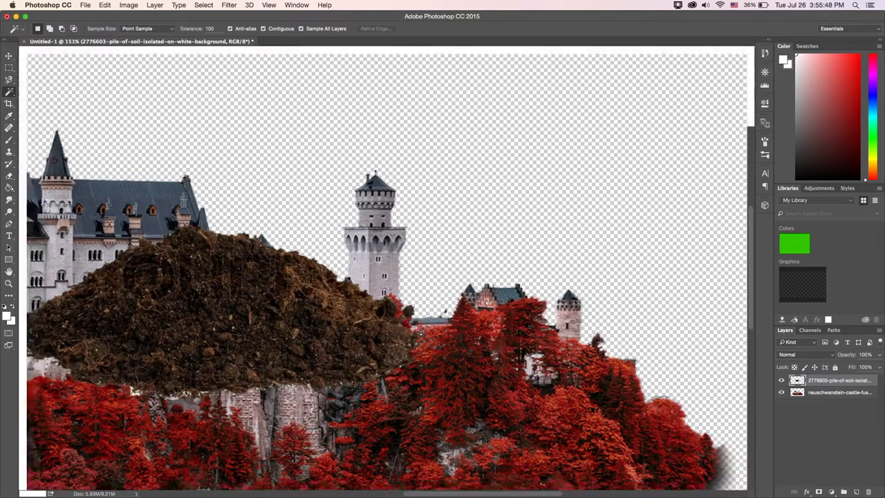
{"action": "scroll", "coordinate": [395, 291], "scroll_direction": "down", "scroll_amount": 5}
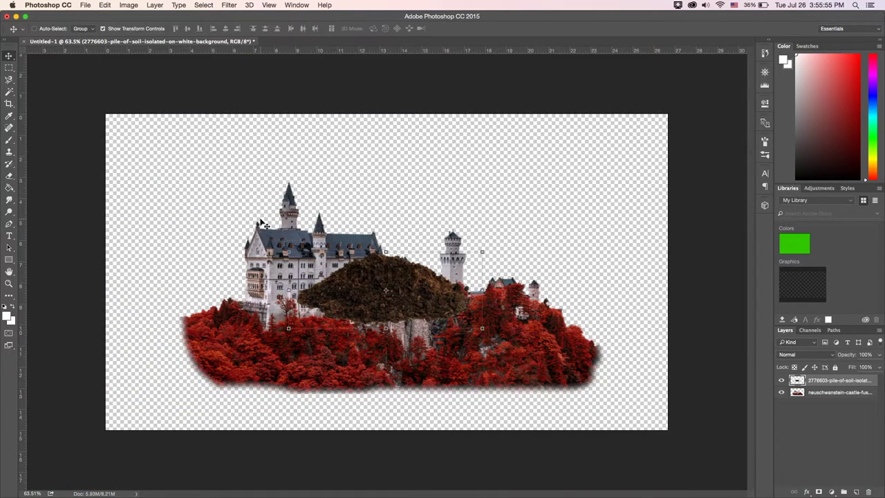
- Rotate the soil 180° and send its layer beneath the castle
{"action": "mouse_move", "coordinate": [488, 326]}
{"action": "left_mouse_down"}
{"action": "mouse_move", "coordinate": [384, 275]}
{"action": "mouse_move", "coordinate": [387, 380]}
{"action": "left_mouse_up"}
{"action": "key", "text": "Return"}
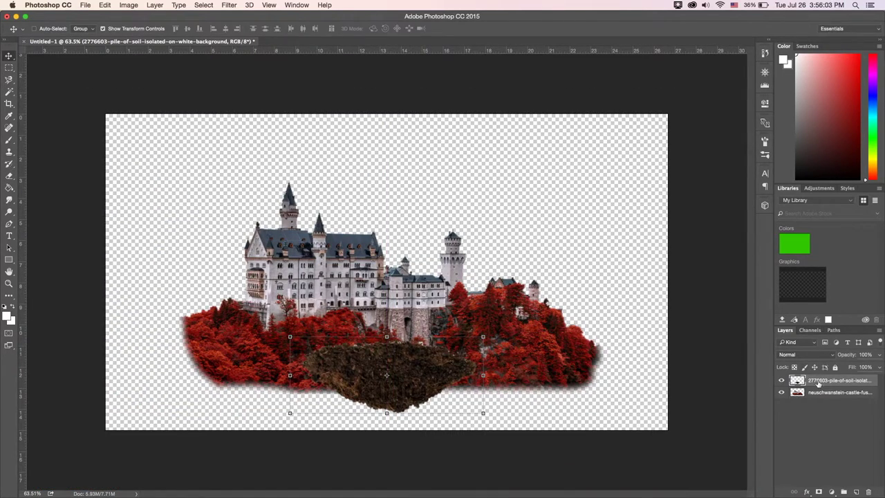
{"action": "key", "text": "ctrl+["}
- Raise and shrink the castle cutout, then move the soil up and enlarge it across the forest
{"action": "left_click", "coordinate": [513, 314]}
{"action": "left_click_drag", "start_coordinate": [513, 315], "coordinate": [513, 229]}
{"action": "left_click_drag", "start_coordinate": [599, 64], "coordinate": [547, 85]}
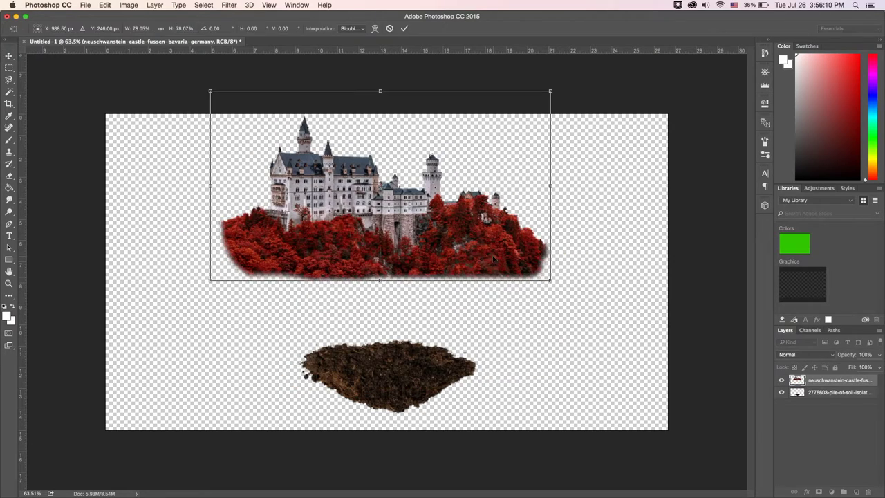
{"action": "key", "text": "Return"}
{"action": "left_click_drag", "start_coordinate": [442, 345], "coordinate": [443, 302]}
{"action": "key", "text": "ctrl+t"}
{"action": "left_click_drag", "start_coordinate": [481, 349], "coordinate": [549, 344]}
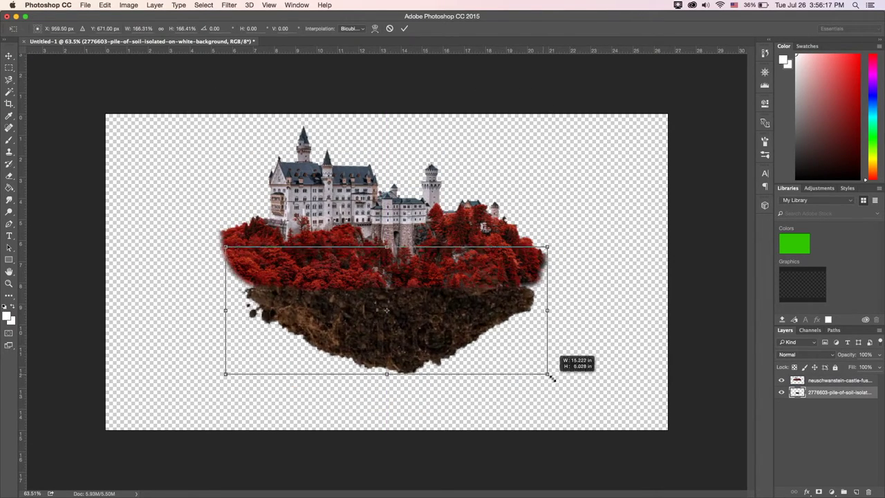
{"action": "key", "text": "Return"}
- Spot-heal the dark gap and whitish fringe between the trees and soil
{"action": "key", "text": "ctrl+plus"}
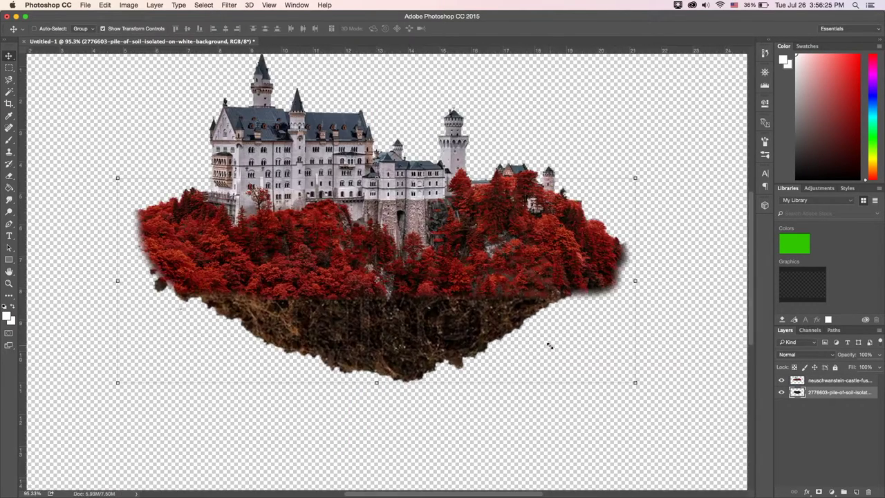
{"action": "key", "text": "alt+bracketright"}
{"action": "key", "text": "j"}
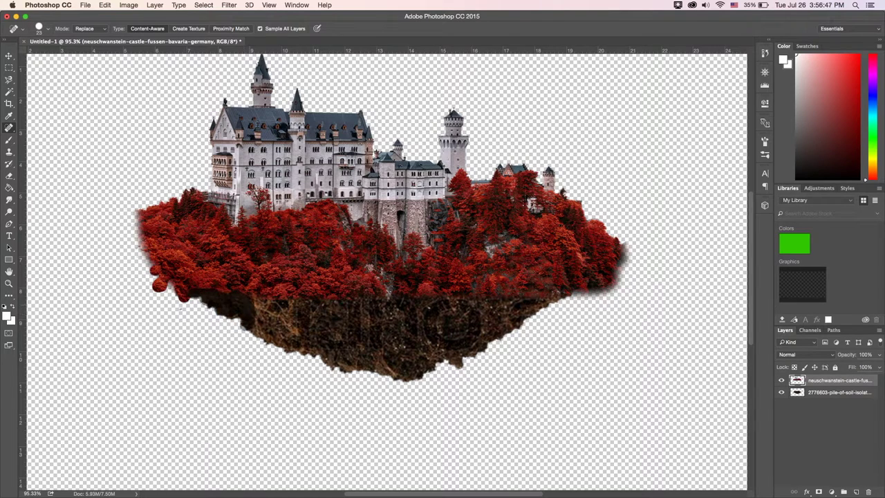
{"action": "left_click_drag", "start_coordinate": [194, 301], "coordinate": [252, 313]}
{"action": "left_click_drag", "start_coordinate": [176, 263], "coordinate": [140, 214]}
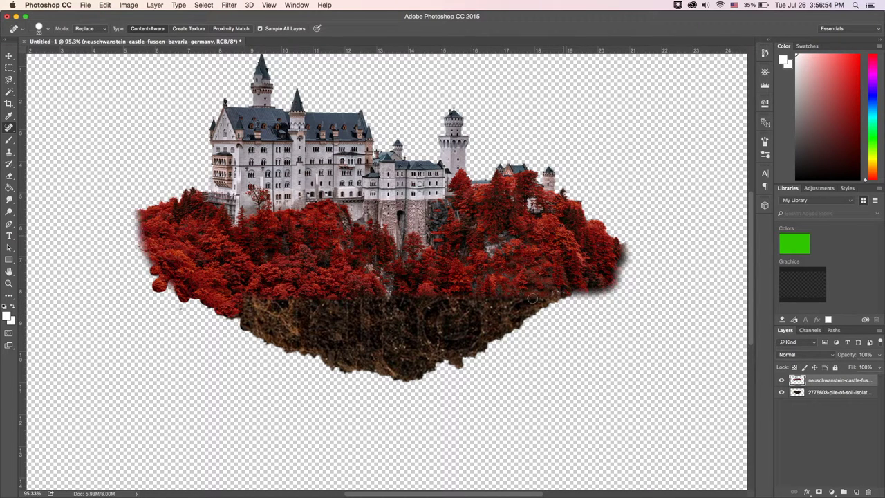
{"action": "left_click_drag", "start_coordinate": [529, 295], "coordinate": [401, 311]}
{"action": "left_click_drag", "start_coordinate": [470, 310], "coordinate": [261, 311]}
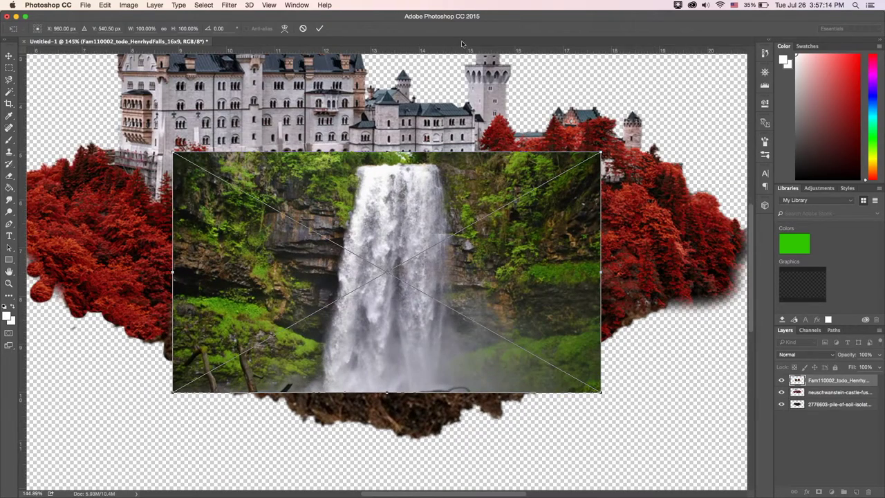
- Quick-select the waterfall and left rocks in the placed photo and copy them to a new layer
{"action": "key", "text": "Return"}
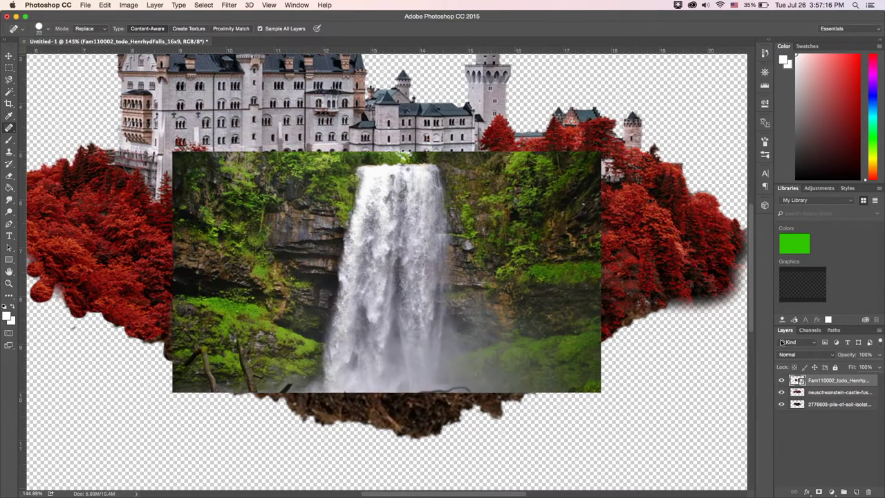
{"action": "left_click", "coordinate": [781, 380], "text": "alt"}
{"action": "right_click", "coordinate": [816, 380]}
{"action": "key", "text": "Escape"}
{"action": "key", "text": "w"}
{"action": "right_click", "coordinate": [8, 91]}
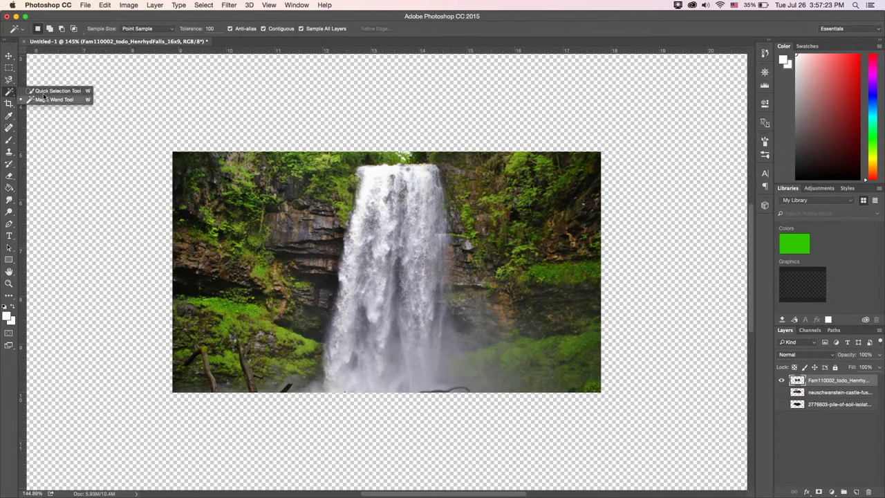
{"action": "left_click", "coordinate": [55, 88]}
{"action": "left_click_drag", "start_coordinate": [427, 236], "coordinate": [458, 232]}
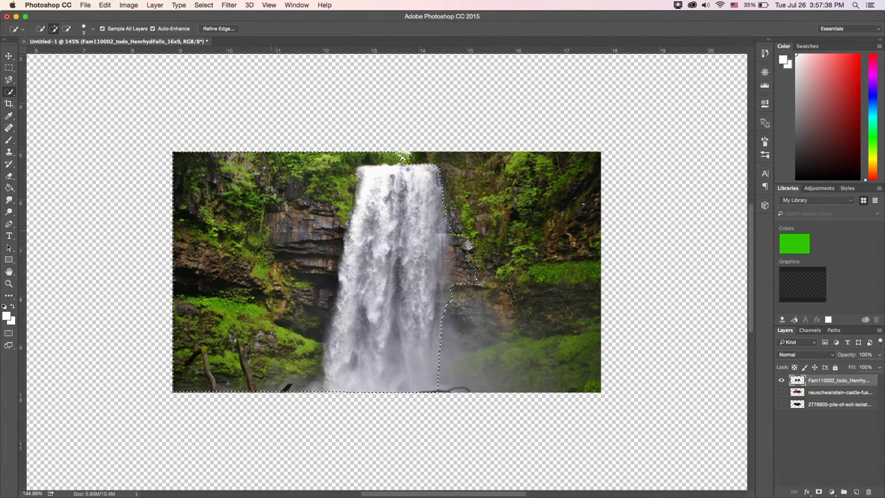
{"action": "left_click_drag", "start_coordinate": [231, 346], "coordinate": [230, 166]}
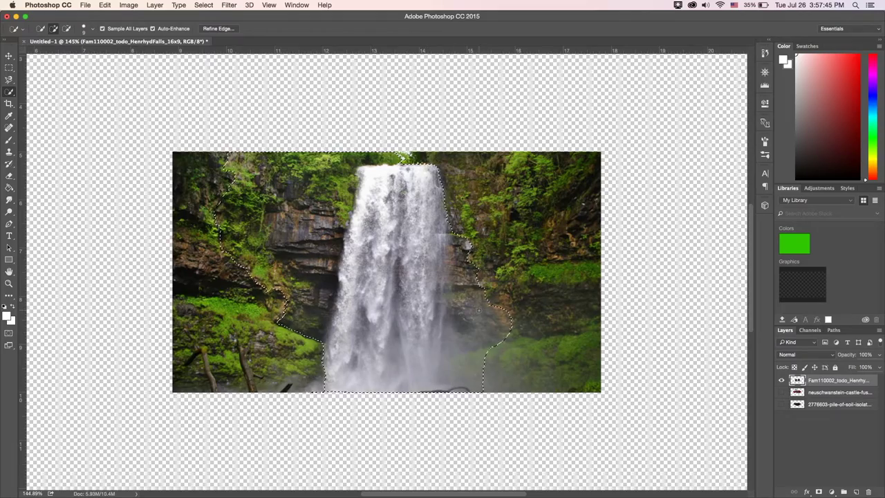
{"action": "key", "text": "ctrl+j"}
- Hide the original waterfall photo and move the cutout below the floating island
{"action": "left_click", "coordinate": [781, 392]}
{"action": "left_click_drag", "start_coordinate": [782, 404], "coordinate": [781, 416]}
{"action": "key", "text": "v"}
{"action": "left_click_drag", "start_coordinate": [449, 290], "coordinate": [455, 392]}
{"action": "key", "text": "ctrl+minus"}
{"action": "key", "text": "ctrl+plus"}
- Select the rocks around the waterfall, leaving the water itself out
{"action": "key", "text": "w"}
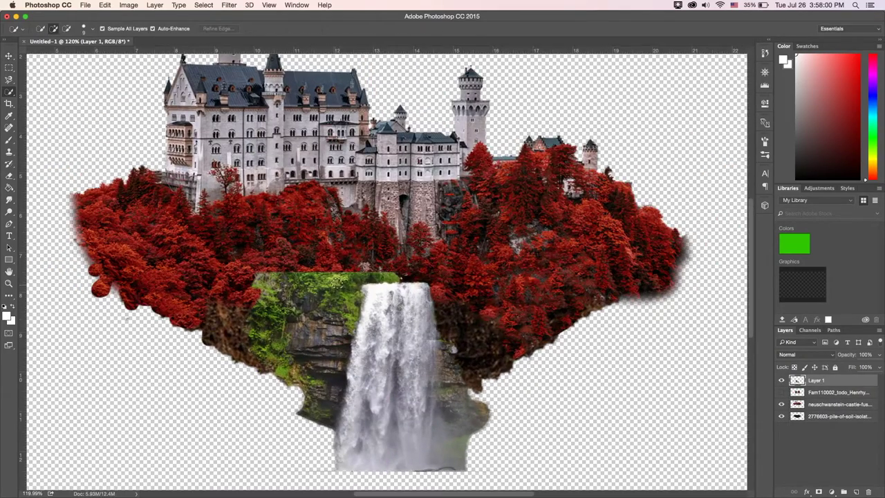
{"action": "mouse_move", "coordinate": [429, 414]}
{"action": "left_mouse_down"}
{"action": "mouse_move", "coordinate": [401, 302]}
{"action": "mouse_move", "coordinate": [327, 370]}
{"action": "left_mouse_up"}
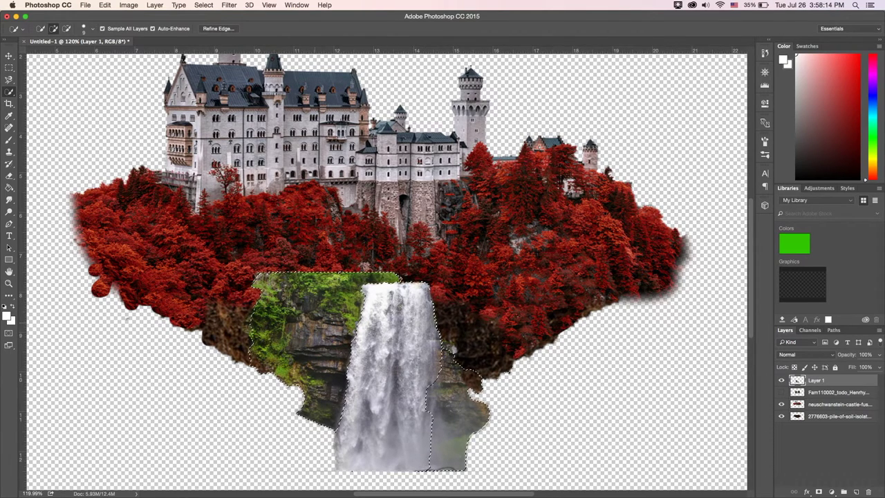
{"action": "left_click_drag", "start_coordinate": [436, 387], "coordinate": [449, 421]}
{"action": "left_click_drag", "start_coordinate": [453, 388], "coordinate": [456, 442]}
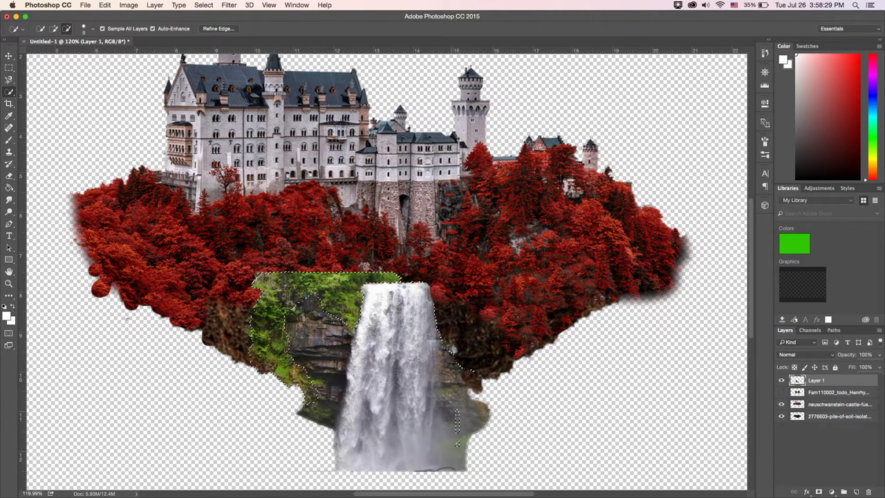
{"action": "key", "text": "ctrl+u"}
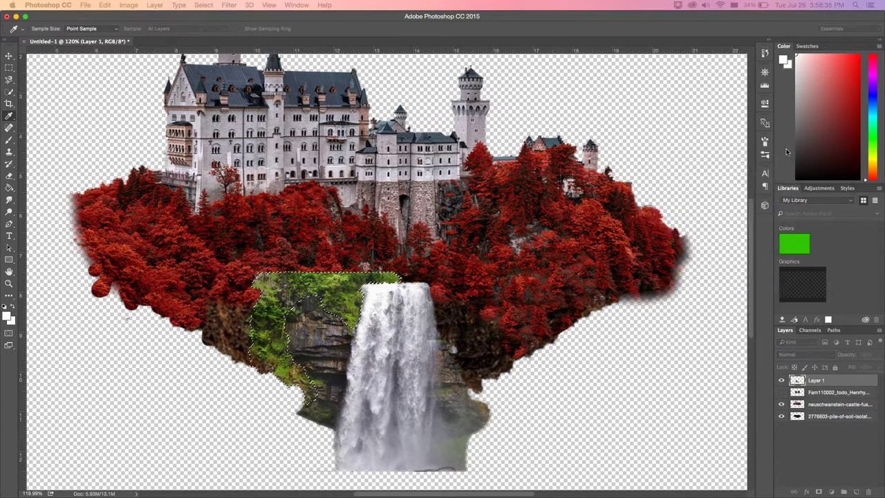
- Colorize the selected rocks red at saturation 50 and deselect
{"action": "left_click_drag", "start_coordinate": [746, 139], "coordinate": [677, 104]}
{"action": "left_click", "coordinate": [743, 218]}
{"action": "left_click_drag", "start_coordinate": [635, 188], "coordinate": [659, 188]}
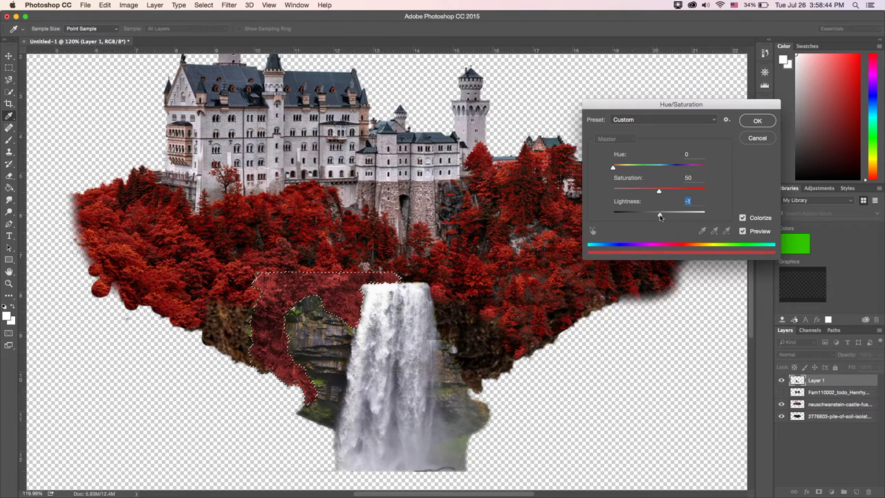
{"action": "key", "text": "Return"}
{"action": "key", "text": "ctrl+d"}
- Heal a patch on the lower-left rocks and reselect just the rocks
{"action": "key", "text": "j"}
{"action": "mouse_move", "coordinate": [228, 346]}
{"action": "left_mouse_down"}
{"action": "mouse_move", "coordinate": [226, 326]}
{"action": "mouse_move", "coordinate": [221, 336]}
{"action": "left_mouse_up"}
{"action": "key", "text": "w"}
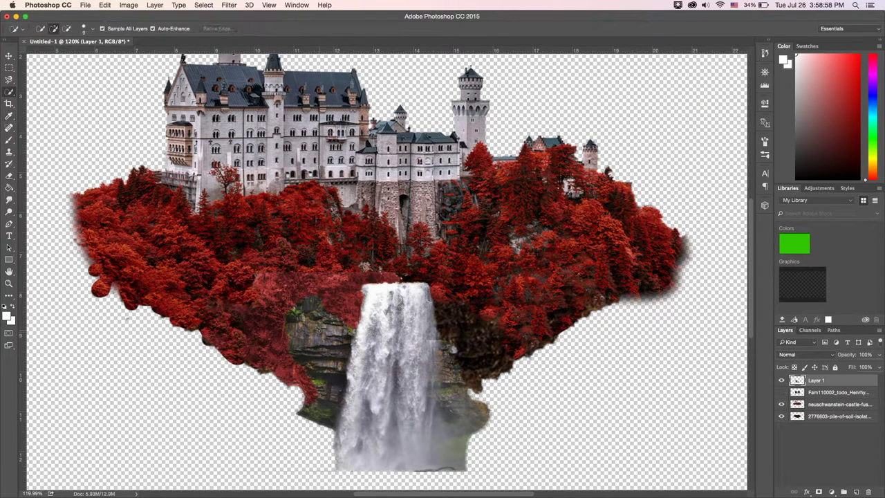
{"action": "left_click", "coordinate": [464, 432], "text": "alt"}
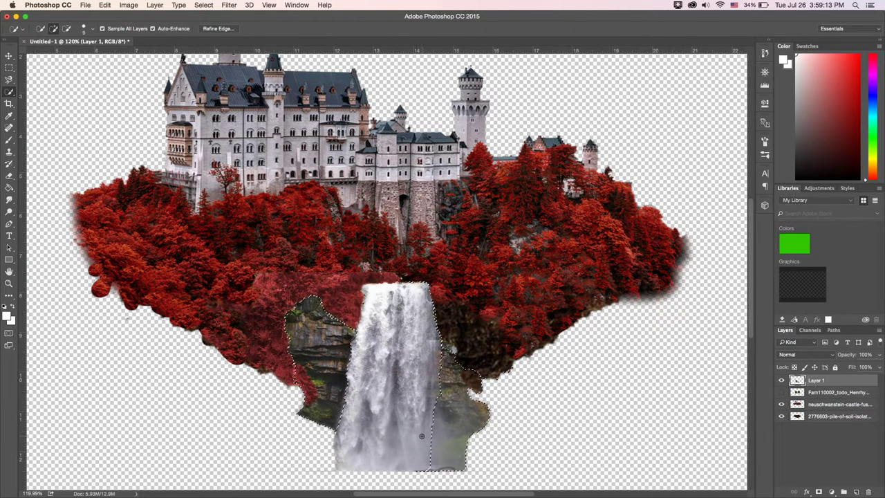
- Colorize the rocks dull brown with Hue 34, Saturation 18, Lightness -16, then hide that layer
{"action": "key", "text": "ctrl+u"}
{"action": "left_click", "coordinate": [742, 217]}
{"action": "mouse_move", "coordinate": [613, 167]}
{"action": "left_mouse_down"}
{"action": "mouse_move", "coordinate": [652, 193]}
{"action": "mouse_move", "coordinate": [643, 214]}
{"action": "left_mouse_up"}
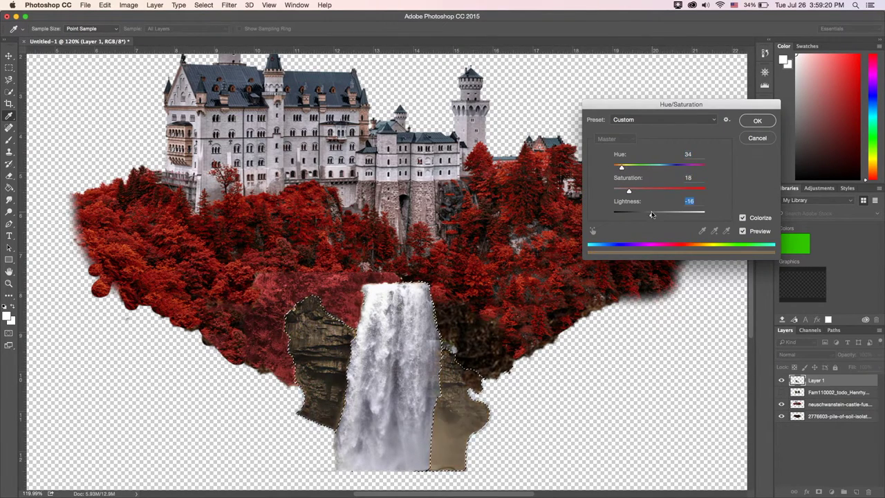
{"action": "left_click", "coordinate": [757, 120]}
{"action": "left_click", "coordinate": [838, 415]}
{"action": "left_click", "coordinate": [781, 381]}
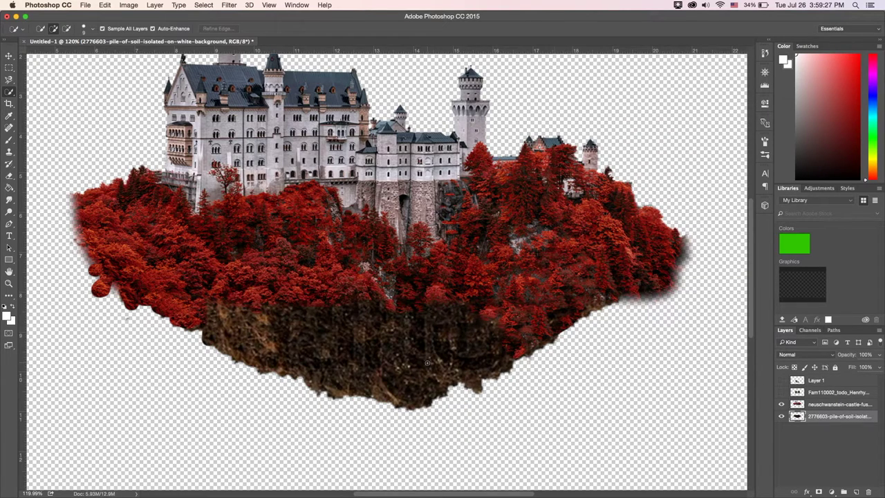
- Select the unwanted area around the waterfall and delete it from Layer 1
{"action": "left_click", "coordinate": [781, 380]}
{"action": "left_click_drag", "start_coordinate": [378, 429], "coordinate": [395, 418]}
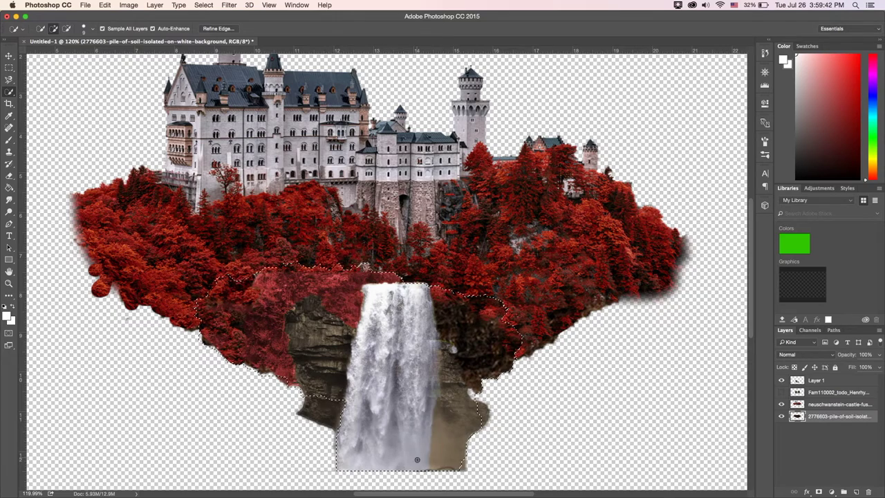
{"action": "mouse_move", "coordinate": [417, 459]}
{"action": "left_mouse_down"}
{"action": "mouse_move", "coordinate": [357, 441]}
{"action": "mouse_move", "coordinate": [418, 312]}
{"action": "left_mouse_up"}
{"action": "left_click", "coordinate": [203, 5]}
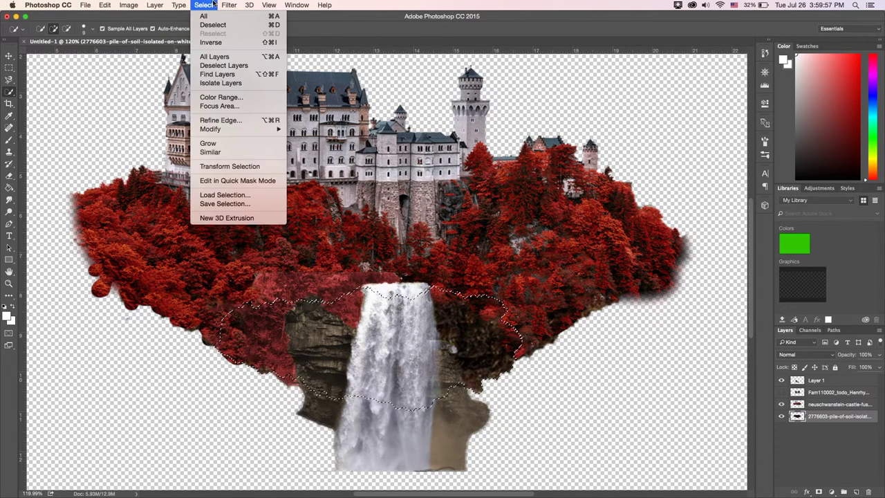
{"action": "left_click", "coordinate": [816, 381]}
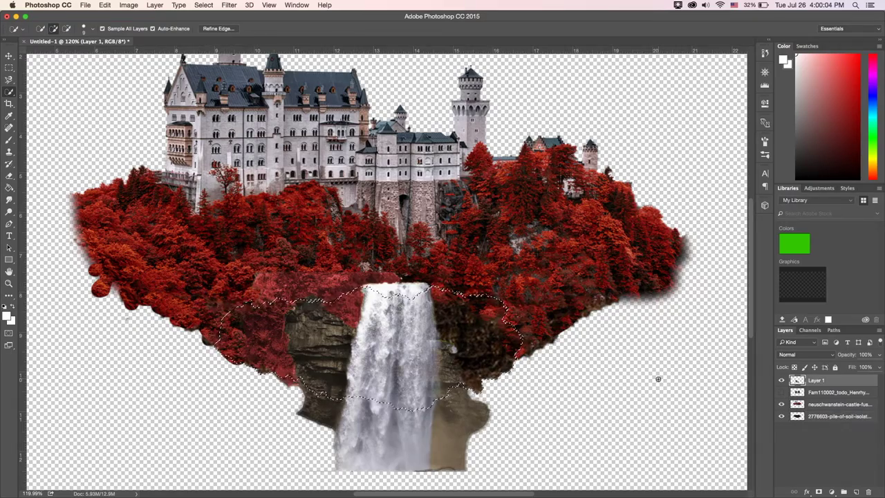
{"action": "scroll", "coordinate": [479, 355], "scroll_direction": "up", "scroll_amount": 3}
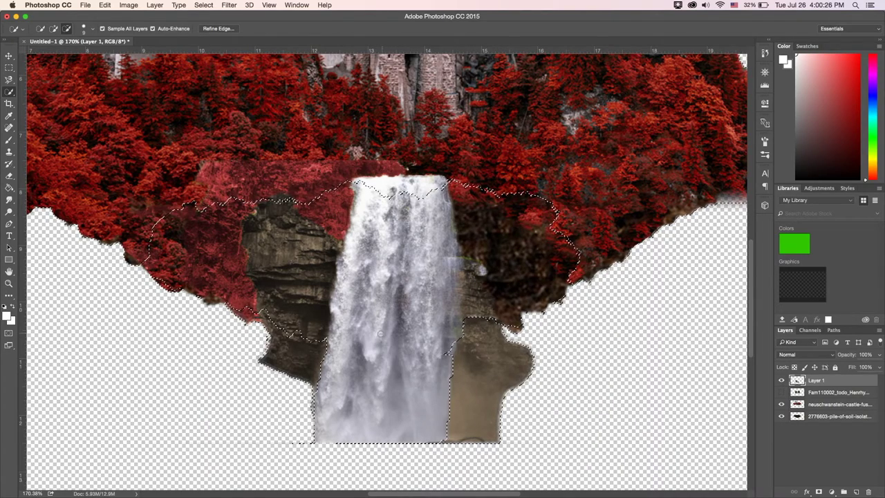
{"action": "key", "text": "Delete"}
{"action": "key", "text": "ctrl+d"}
- Erase the leftover outline and fade the lower waterfall, left rock and waterfall top
{"action": "key", "text": "e"}
{"action": "left_click_drag", "start_coordinate": [525, 336], "coordinate": [498, 449]}
{"action": "mouse_move", "coordinate": [228, 430]}
{"action": "left_mouse_down"}
{"action": "mouse_move", "coordinate": [257, 365]}
{"action": "mouse_move", "coordinate": [428, 470]}
{"action": "left_mouse_up"}
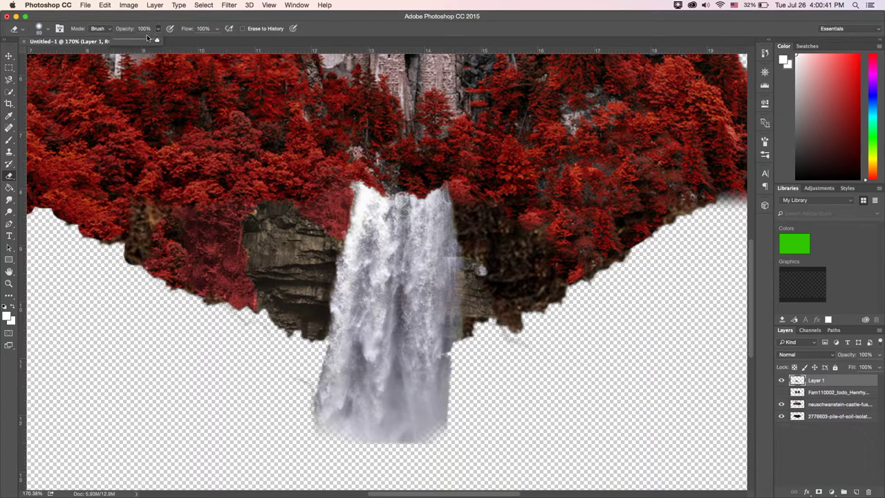
{"action": "mouse_move", "coordinate": [321, 290]}
{"action": "left_mouse_down"}
{"action": "mouse_move", "coordinate": [421, 389]}
{"action": "mouse_move", "coordinate": [367, 434]}
{"action": "mouse_move", "coordinate": [277, 346]}
{"action": "mouse_move", "coordinate": [287, 255]}
{"action": "left_mouse_up"}
{"action": "mouse_move", "coordinate": [207, 241]}
{"action": "left_mouse_down"}
{"action": "mouse_move", "coordinate": [213, 192]}
{"action": "mouse_move", "coordinate": [250, 200]}
{"action": "left_mouse_up"}
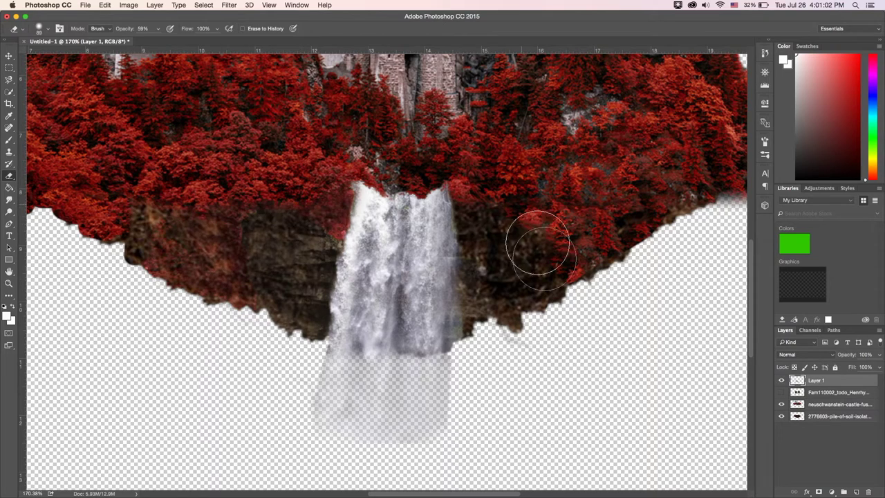
{"action": "mouse_move", "coordinate": [375, 162]}
{"action": "left_mouse_down"}
{"action": "mouse_move", "coordinate": [398, 230]}
{"action": "mouse_move", "coordinate": [377, 374]}
{"action": "left_mouse_up"}
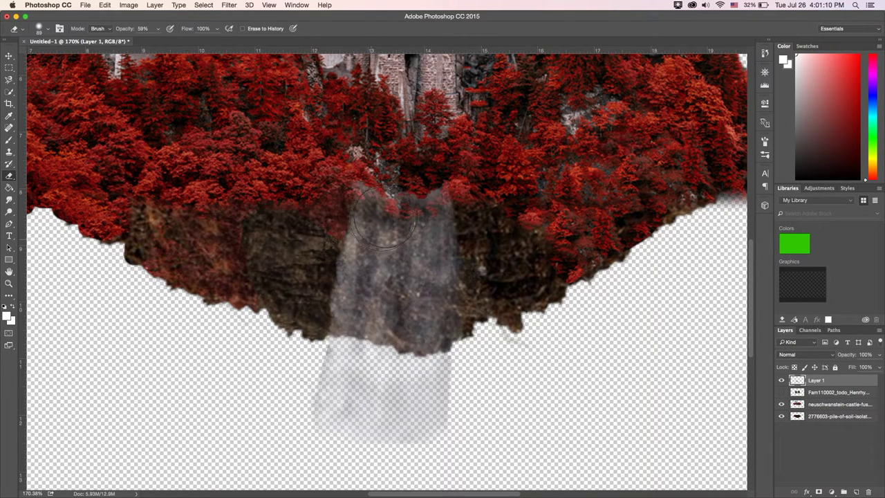
- Nudge the waterfall down slightly and erase remnants along the lower-left rock edge
{"action": "key", "text": "v"}
{"action": "left_click_drag", "start_coordinate": [443, 272], "coordinate": [443, 291]}
{"action": "key", "text": "e"}
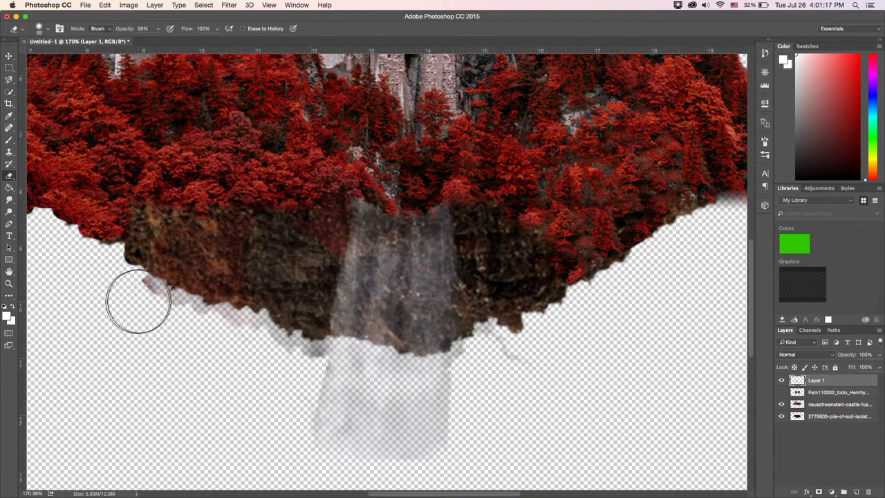
{"action": "left_click_drag", "start_coordinate": [159, 39], "coordinate": [182, 40]}
{"action": "left_click_drag", "start_coordinate": [135, 287], "coordinate": [301, 356]}
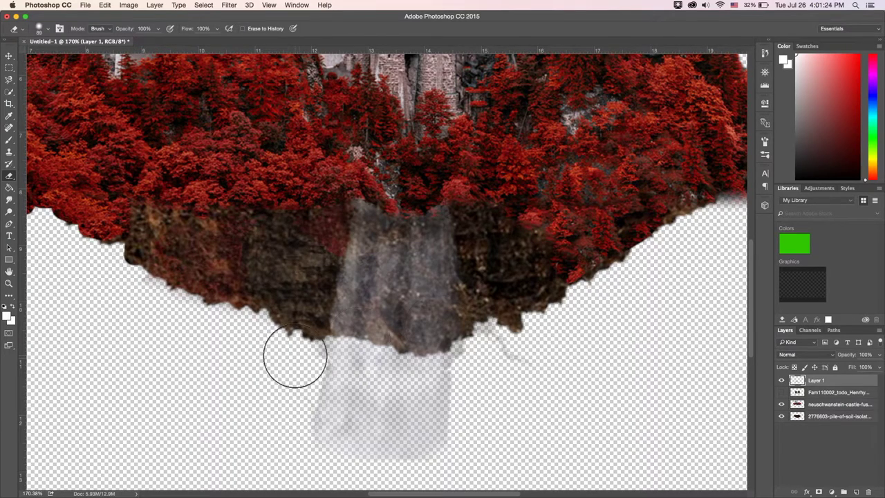
{"action": "key", "text": "ctrl+0"}
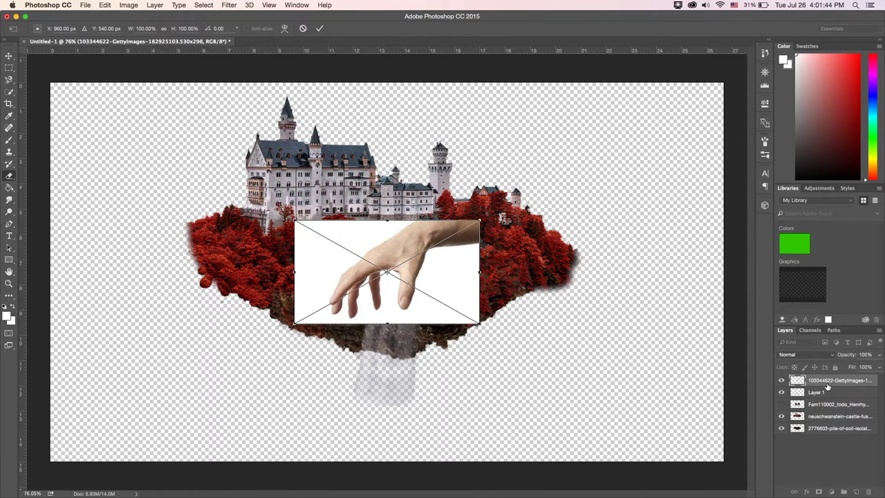
- Commit the hand image, delete the Fam110002 layer, and merge the island layers into one
{"action": "key", "text": "Return"}
{"action": "left_click", "coordinate": [837, 404]}
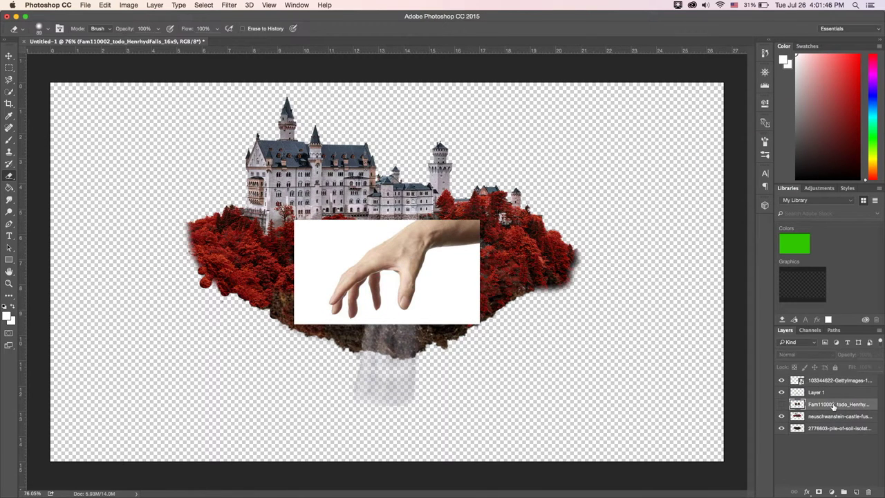
{"action": "key", "text": "Delete"}
{"action": "right_click", "coordinate": [849, 423]}
{"action": "key", "text": "Escape"}
{"action": "left_click", "coordinate": [851, 414], "text": "shift"}
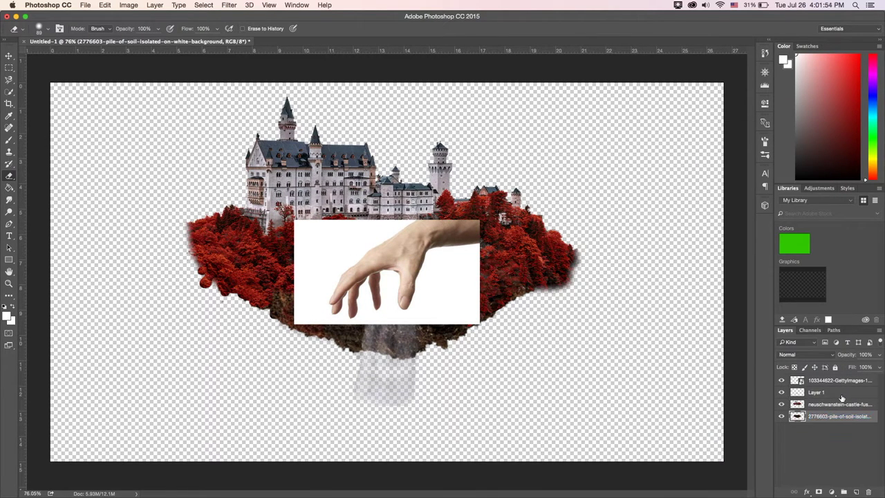
{"action": "right_click", "coordinate": [846, 408]}
{"action": "left_click", "coordinate": [765, 369]}
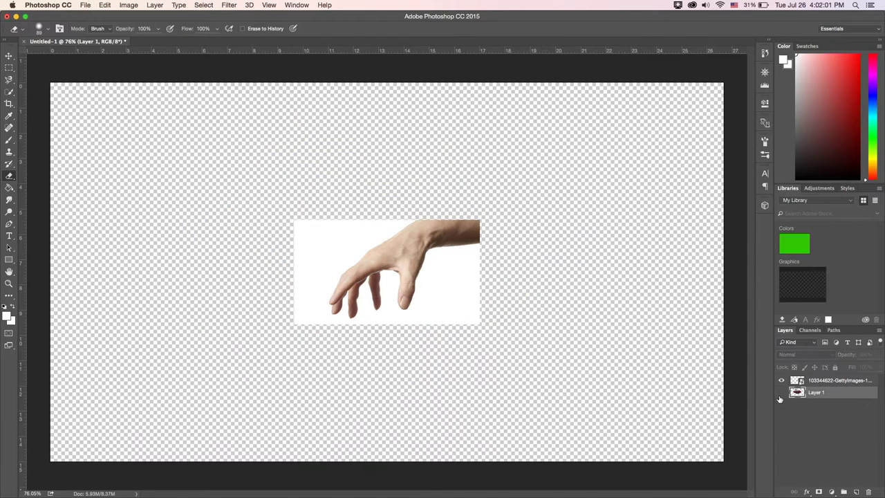
- Magic Wand the white background around the hand and delete it
{"action": "right_click", "coordinate": [857, 381]}
{"action": "key", "text": "Escape"}
{"action": "key", "text": "w"}
{"action": "left_click_drag", "start_coordinate": [419, 277], "coordinate": [433, 315]}
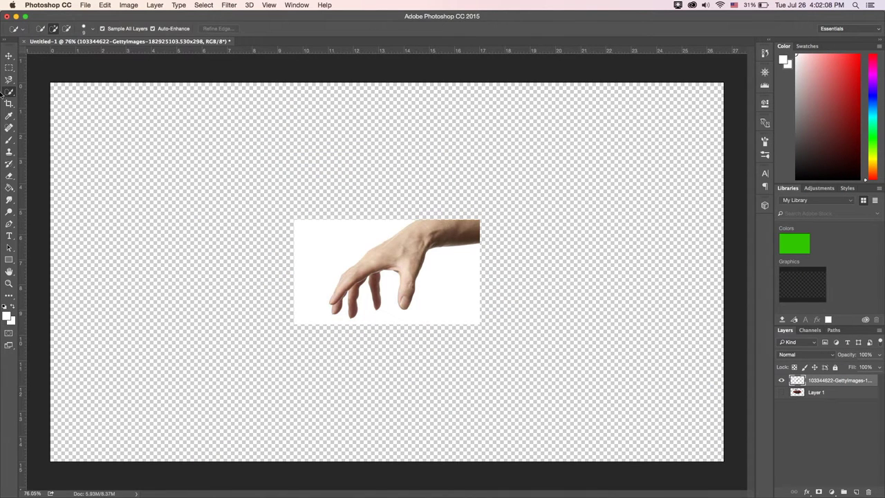
{"action": "right_click", "coordinate": [6, 93]}
{"action": "left_click", "coordinate": [49, 103]}
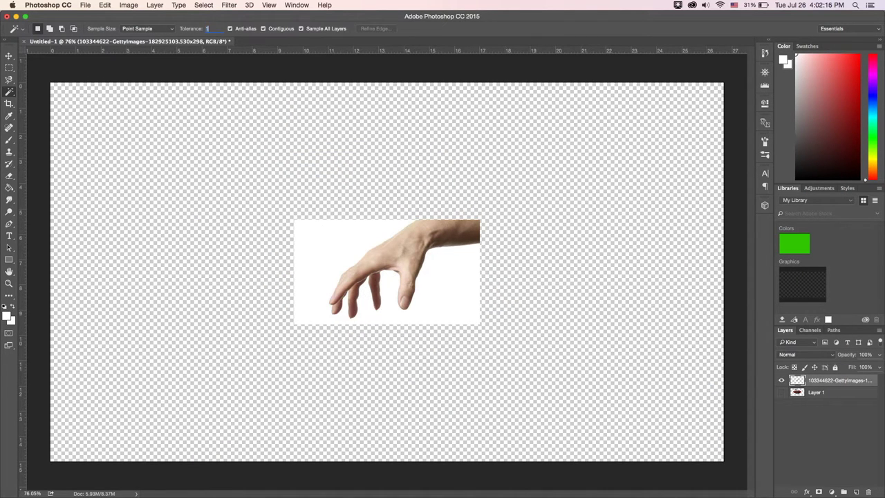
{"action": "left_click", "coordinate": [323, 231]}
{"action": "key", "text": "Delete"}
{"action": "key", "text": "ctrl+minus"}
- Rotate the hand upside down and flip it horizontally
{"action": "key", "text": "v"}
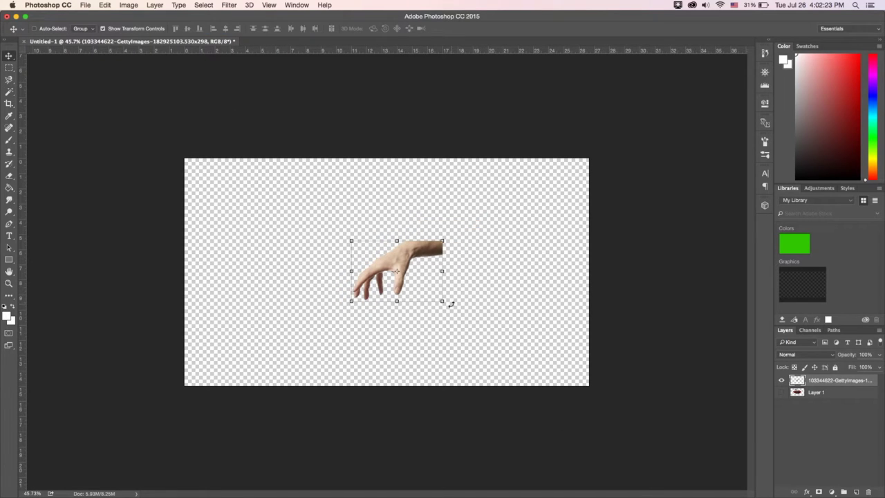
{"action": "left_click_drag", "start_coordinate": [450, 303], "coordinate": [297, 222]}
{"action": "right_click", "coordinate": [444, 298]}
{"action": "left_click", "coordinate": [484, 413]}
- Enlarge the hand across the lower canvas and place the island layer above it on the palm
{"action": "mouse_move", "coordinate": [444, 303]}
{"action": "left_mouse_down"}
{"action": "mouse_move", "coordinate": [569, 340]}
{"action": "mouse_move", "coordinate": [573, 395]}
{"action": "left_mouse_up"}
{"action": "key", "text": "Return"}
{"action": "key", "text": "ctrl+plus"}
{"action": "left_click", "coordinate": [782, 392]}
{"action": "left_click_drag", "start_coordinate": [836, 373], "coordinate": [830, 379]}
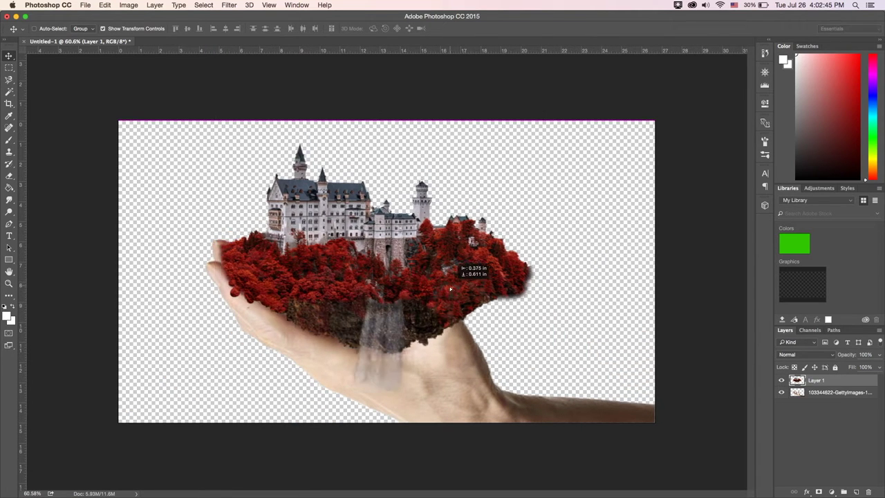
{"action": "left_click_drag", "start_coordinate": [462, 285], "coordinate": [370, 249]}
- Hide the hand layer and enter Quick Mask mode with the Quick Selection tool
{"action": "left_click", "coordinate": [781, 380], "text": "alt"}
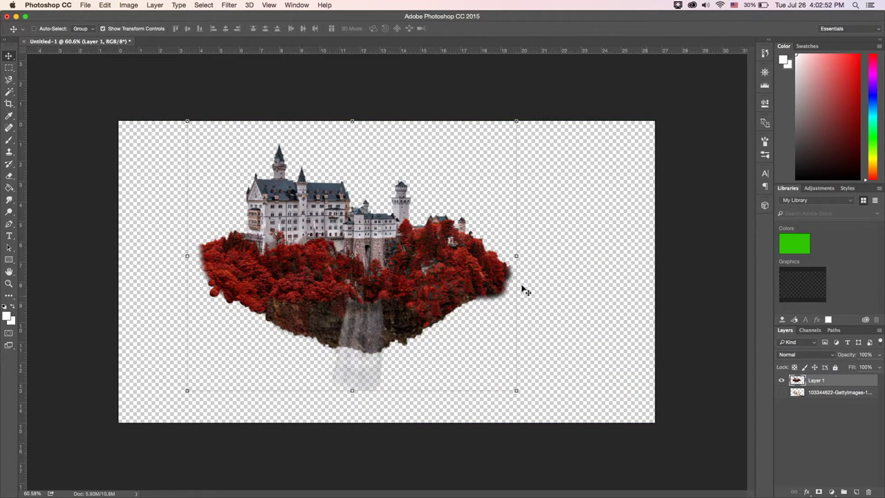
{"action": "key", "text": "w"}
{"action": "key", "text": "q"}
{"action": "right_click", "coordinate": [9, 91]}
{"action": "left_click", "coordinate": [48, 89]}
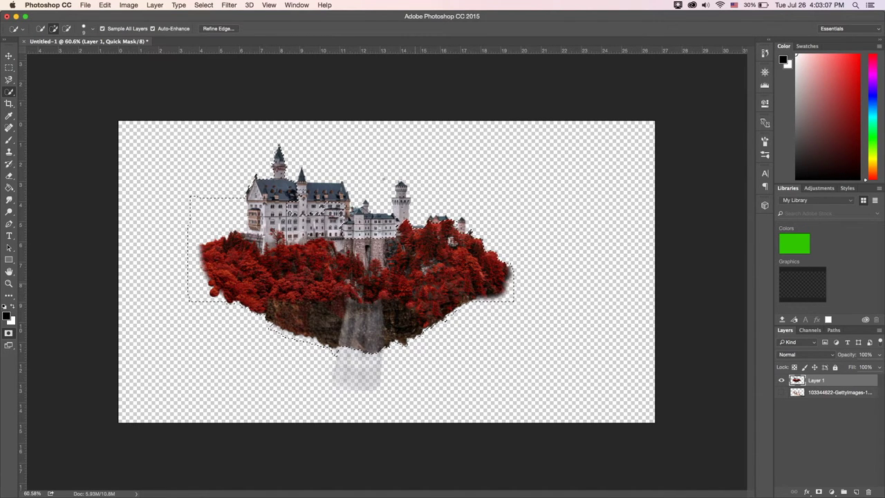
- Extend the island selection over the castle towers and make the hand layer active with the island hidden
{"action": "left_click_drag", "start_coordinate": [350, 224], "coordinate": [347, 239]}
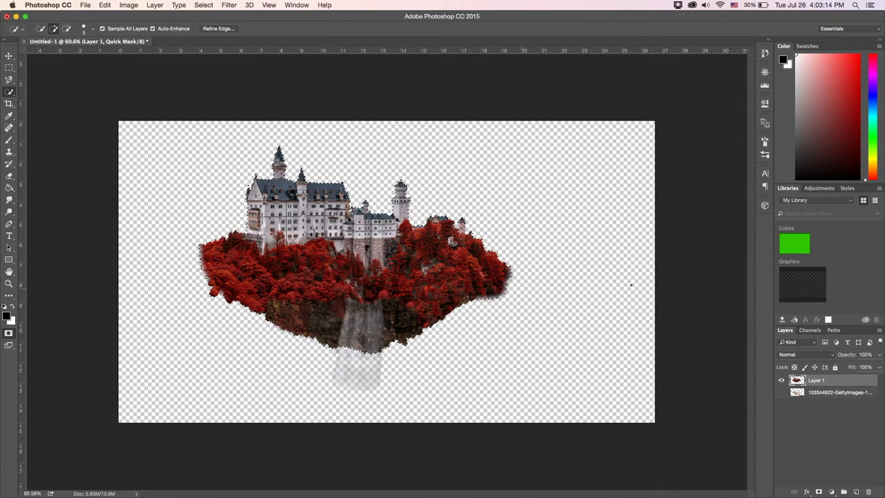
{"action": "left_click", "coordinate": [781, 392]}
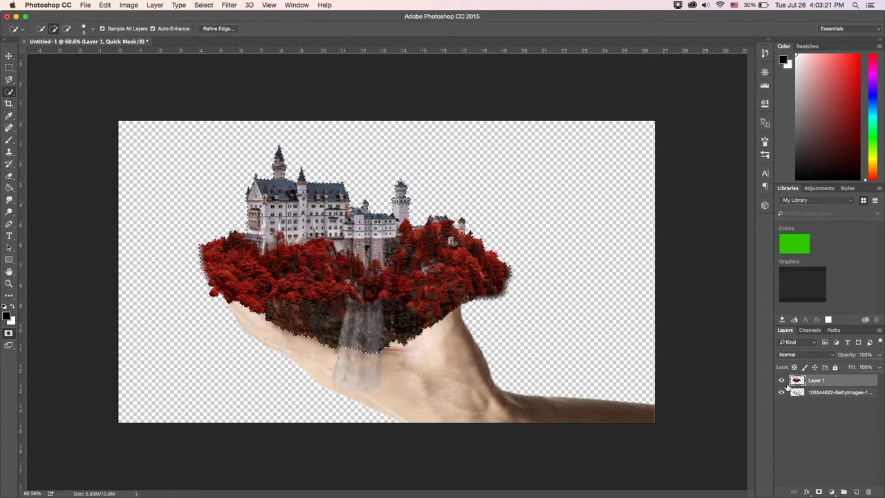
{"action": "left_click", "coordinate": [782, 381]}
{"action": "key", "text": "ctrl+d"}
{"action": "key", "text": "alt+bracketleft"}
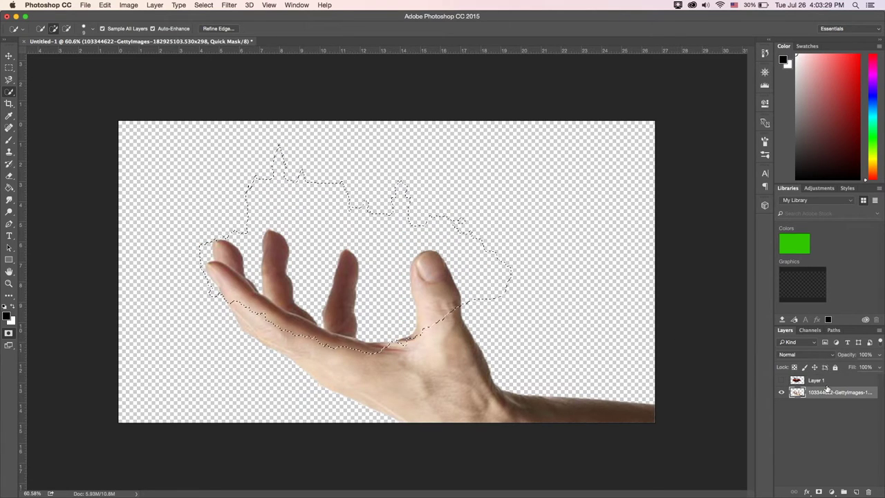
{"action": "right_click", "coordinate": [786, 390]}
{"action": "left_click", "coordinate": [636, 382]}
- Restore the selection from Quick Mask, extend it over the left trees and tower, and position the copied fingers layer
{"action": "right_click", "coordinate": [592, 361]}
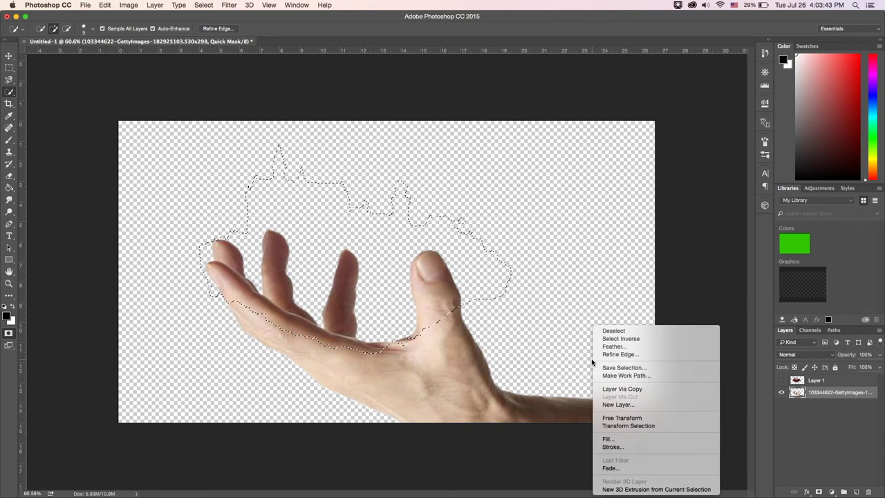
{"action": "left_click", "coordinate": [557, 347]}
{"action": "left_click", "coordinate": [781, 380]}
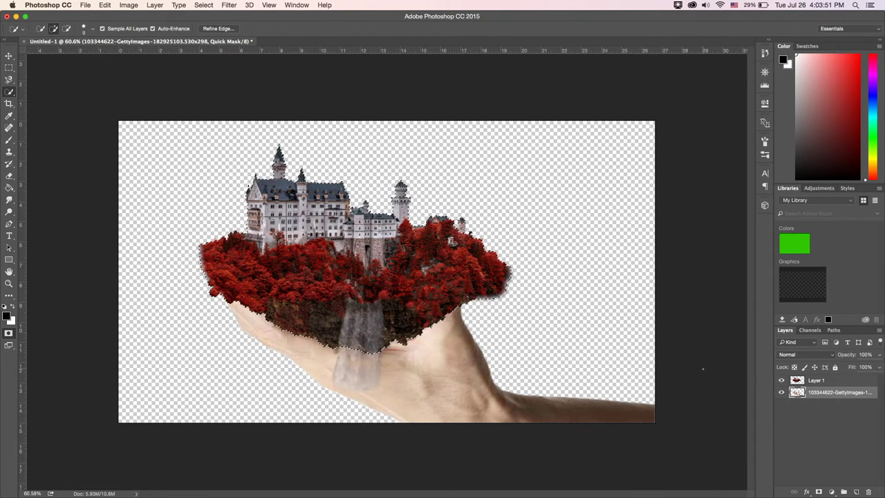
{"action": "left_click", "coordinate": [782, 380]}
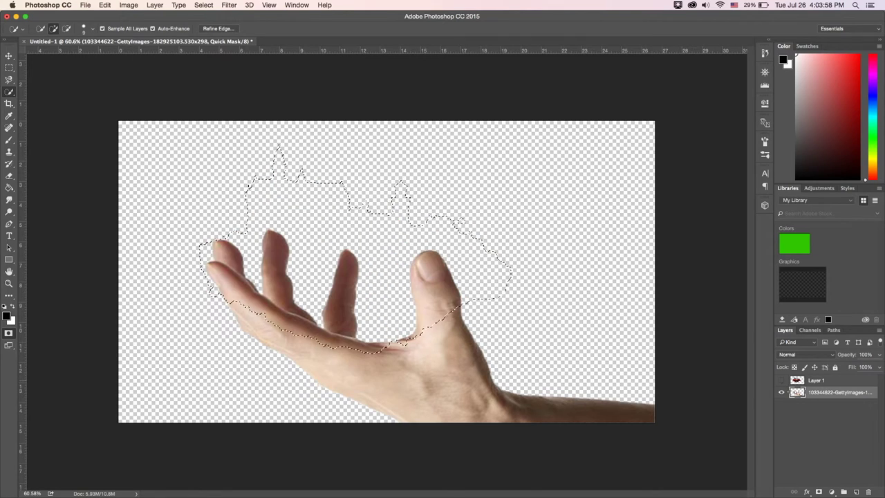
{"action": "left_click", "coordinate": [815, 381]}
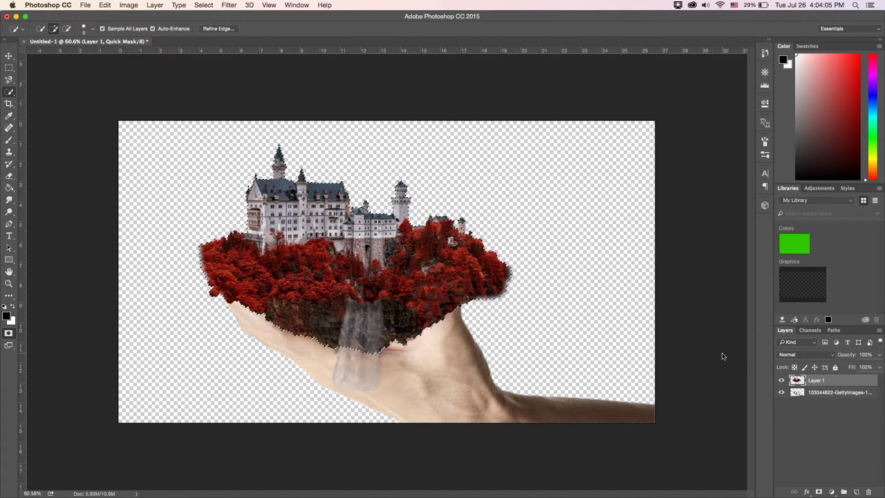
{"action": "key", "text": "q"}
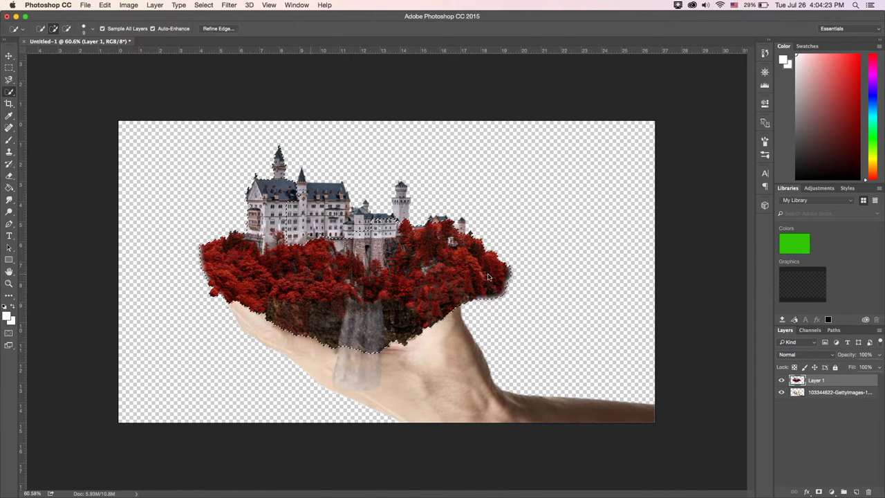
{"action": "left_click_drag", "start_coordinate": [207, 290], "coordinate": [277, 152]}
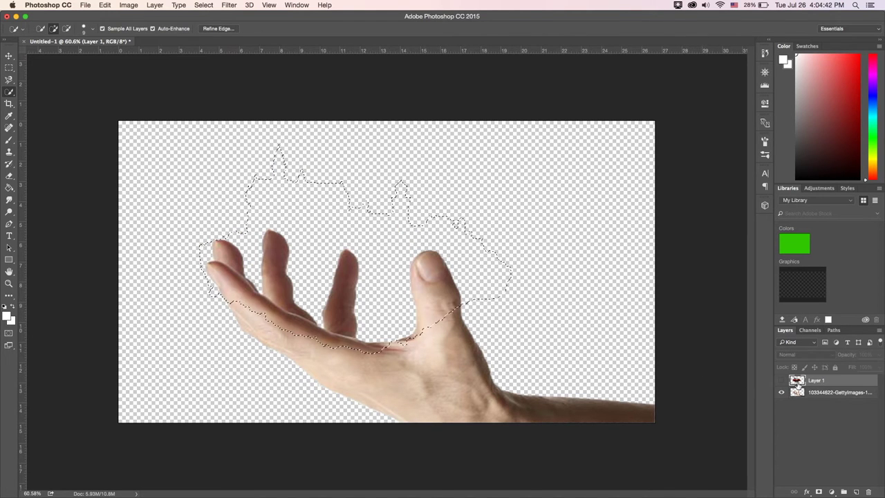
{"action": "left_click_drag", "start_coordinate": [419, 279], "coordinate": [432, 314]}
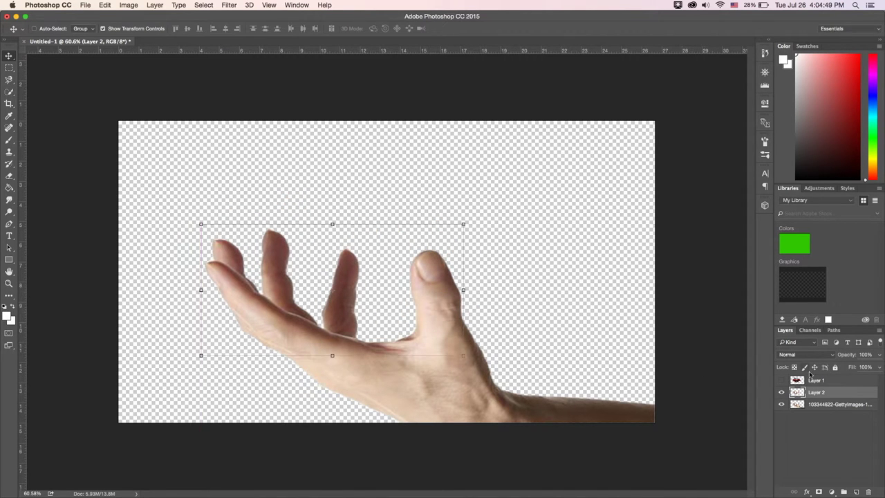
- Move the copied fingers above the island and try erasing part of them, then undo
{"action": "left_click_drag", "start_coordinate": [816, 392], "coordinate": [814, 379]}
{"action": "left_click", "coordinate": [781, 392]}
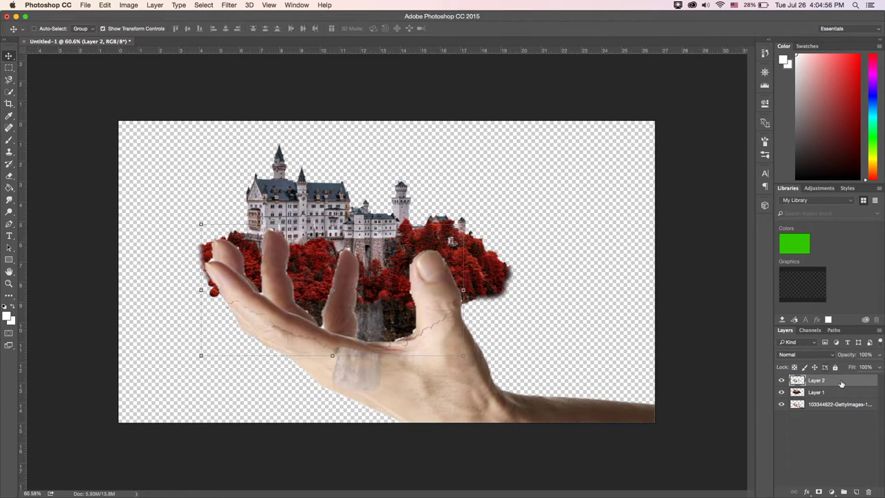
{"action": "key", "text": "s"}
{"action": "left_click", "coordinate": [346, 259]}
{"action": "key", "text": "Return"}
{"action": "key", "text": "e"}
{"action": "mouse_move", "coordinate": [346, 252]}
{"action": "left_mouse_down"}
{"action": "mouse_move", "coordinate": [342, 307]}
{"action": "mouse_move", "coordinate": [290, 360]}
{"action": "mouse_move", "coordinate": [262, 304]}
{"action": "left_mouse_up"}
{"action": "key", "text": "ctrl+z"}
- Delete Layer 2, put the hand above the island, and erase finger and thumb-edge skin over the island
{"action": "key", "text": "Delete"}
{"action": "left_click_drag", "start_coordinate": [829, 392], "coordinate": [830, 379]}
{"action": "scroll", "coordinate": [319, 257], "scroll_direction": "up", "scroll_amount": 3}
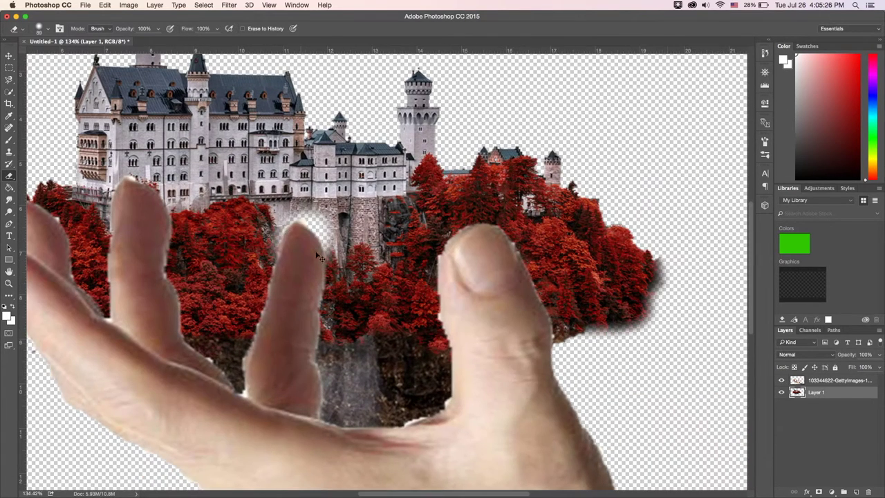
{"action": "key", "text": "alt+bracketright"}
{"action": "left_click_drag", "start_coordinate": [298, 228], "coordinate": [297, 401]}
{"action": "mouse_move", "coordinate": [277, 290]}
{"action": "left_mouse_down"}
{"action": "mouse_move", "coordinate": [264, 374]}
{"action": "mouse_move", "coordinate": [277, 387]}
{"action": "mouse_move", "coordinate": [235, 373]}
{"action": "left_mouse_up"}
{"action": "scroll", "coordinate": [235, 374], "scroll_direction": "left", "scroll_amount": 5}
{"action": "mouse_move", "coordinate": [207, 194]}
{"action": "left_mouse_down"}
{"action": "mouse_move", "coordinate": [304, 373]}
{"action": "mouse_move", "coordinate": [214, 276]}
{"action": "mouse_move", "coordinate": [228, 331]}
{"action": "mouse_move", "coordinate": [222, 315]}
{"action": "left_mouse_up"}
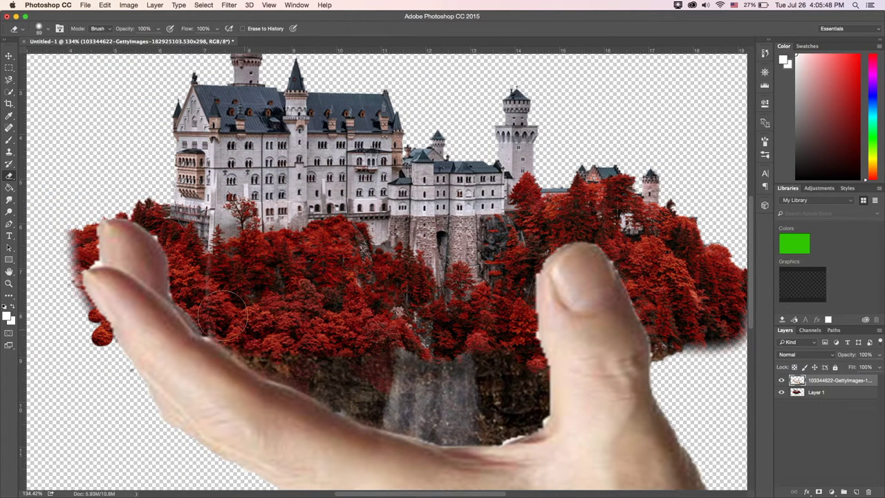
{"action": "mouse_move", "coordinate": [513, 292]}
{"action": "left_mouse_down"}
{"action": "mouse_move", "coordinate": [526, 346]}
{"action": "mouse_move", "coordinate": [522, 414]}
{"action": "mouse_move", "coordinate": [507, 417]}
{"action": "mouse_move", "coordinate": [532, 401]}
{"action": "mouse_move", "coordinate": [507, 237]}
{"action": "left_mouse_up"}
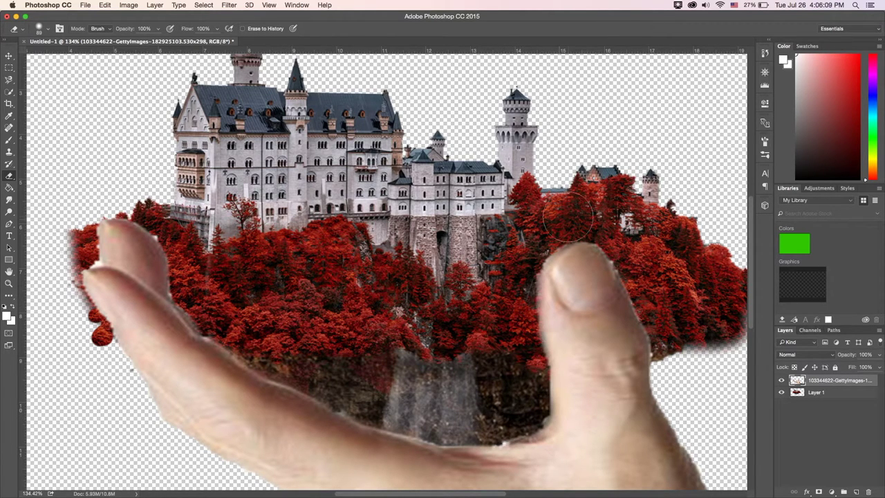
- On the island layer, erase red trees along the thumb's left edge and beside the castle's right
{"action": "scroll", "coordinate": [634, 255], "scroll_direction": "down", "scroll_amount": 5}
{"action": "scroll", "coordinate": [484, 277], "scroll_direction": "left", "scroll_amount": 5}
{"action": "key", "text": "w"}
{"action": "left_click", "coordinate": [280, 168]}
{"action": "key", "text": "ctrl+d"}
{"action": "key", "text": "e"}
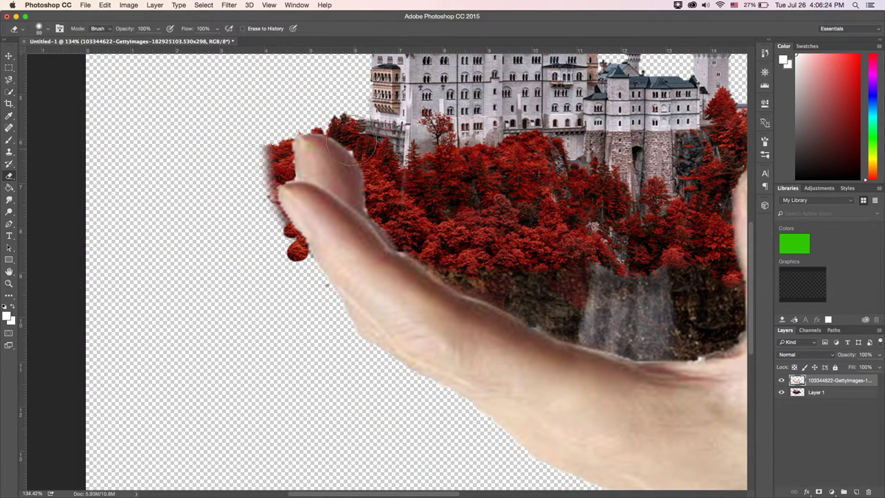
{"action": "left_click", "coordinate": [816, 392]}
{"action": "mouse_move", "coordinate": [298, 263]}
{"action": "left_mouse_down"}
{"action": "mouse_move", "coordinate": [263, 228]}
{"action": "mouse_move", "coordinate": [268, 163]}
{"action": "left_mouse_up"}
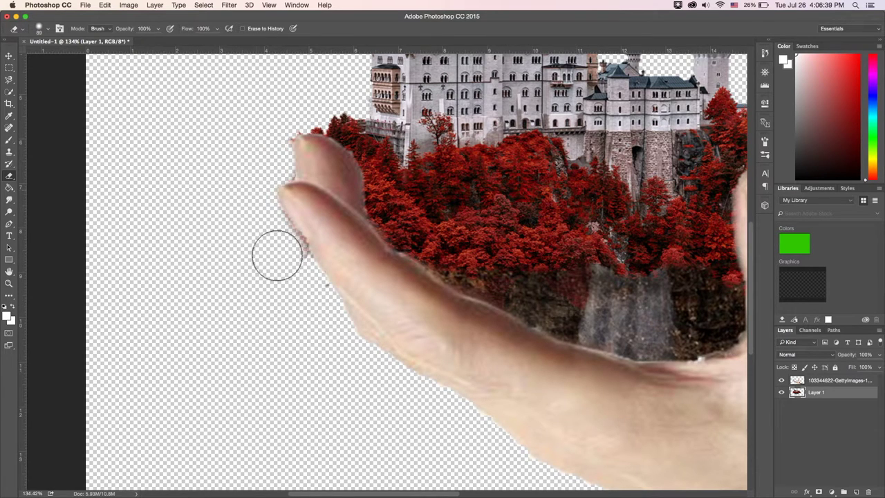
{"action": "scroll", "coordinate": [339, 316], "scroll_direction": "right", "scroll_amount": 2}
{"action": "scroll", "coordinate": [387, 305], "scroll_direction": "right", "scroll_amount": 6}
{"action": "scroll", "coordinate": [477, 297], "scroll_direction": "up", "scroll_amount": 3}
{"action": "mouse_move", "coordinate": [543, 311]}
{"action": "left_mouse_down"}
{"action": "mouse_move", "coordinate": [614, 369]}
{"action": "mouse_move", "coordinate": [574, 213]}
{"action": "mouse_move", "coordinate": [533, 154]}
{"action": "mouse_move", "coordinate": [532, 309]}
{"action": "left_mouse_up"}
{"action": "key", "text": "super+0"}
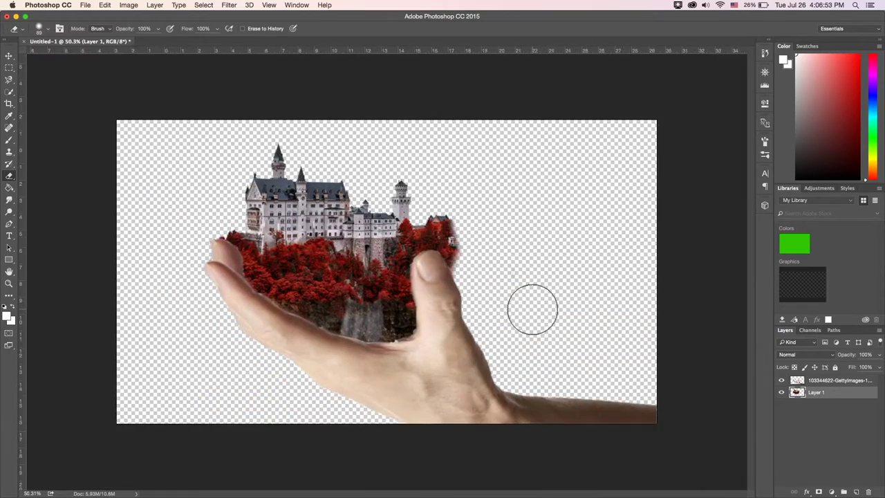
- With the hand hidden, remove the faded lower waterfall from the selection, then show the hand again
{"action": "left_click", "coordinate": [824, 382]}
{"action": "left_click", "coordinate": [781, 381]}
{"action": "key", "text": "w"}
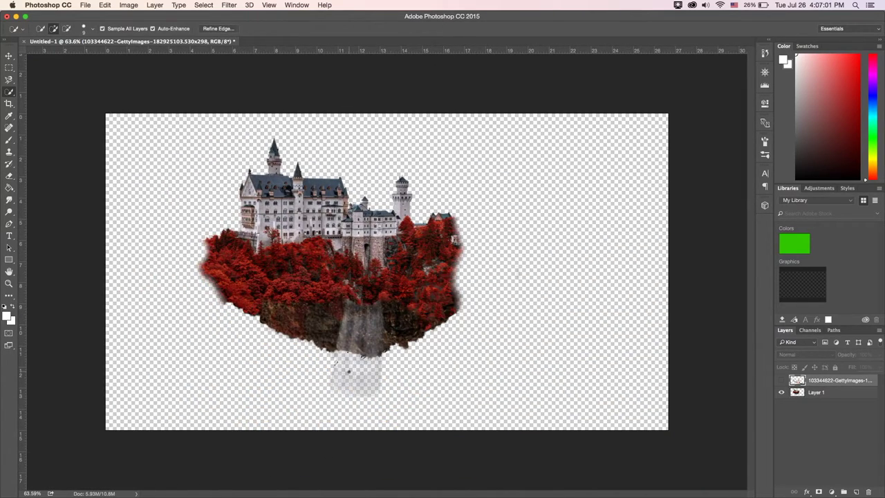
{"action": "scroll", "coordinate": [346, 366], "scroll_direction": "up", "scroll_amount": 3}
{"action": "left_click", "coordinate": [293, 340], "text": "alt"}
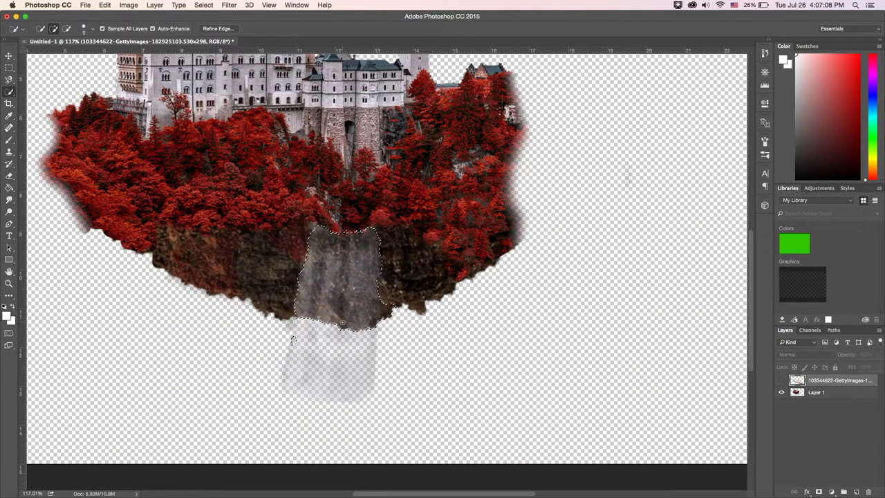
{"action": "left_click", "coordinate": [781, 380]}
{"action": "left_click", "coordinate": [819, 392]}
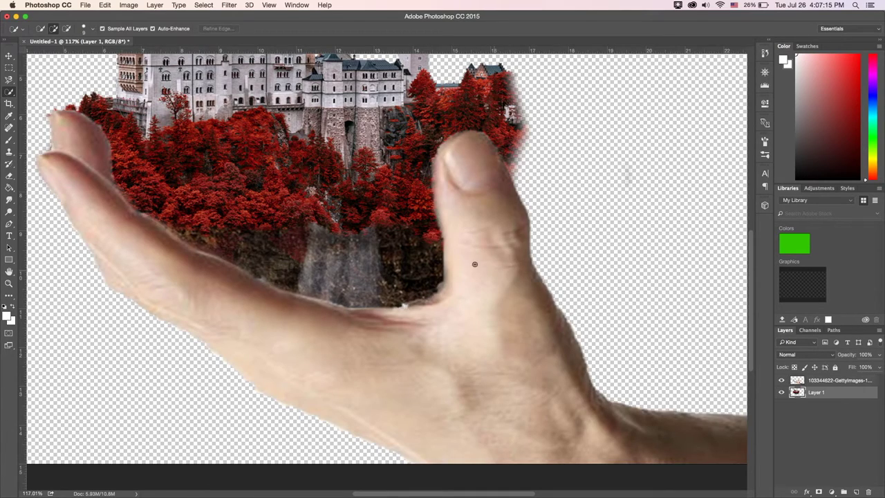
- Shift the castle island left within the hand, nudge it down and back up, and place the pile-of-soil photo
{"action": "key", "text": "v"}
{"action": "left_click_drag", "start_coordinate": [470, 261], "coordinate": [415, 254]}
{"action": "scroll", "coordinate": [413, 253], "scroll_direction": "down", "scroll_amount": 3}
{"action": "scroll", "coordinate": [585, 302], "scroll_direction": "up", "scroll_amount": 2}
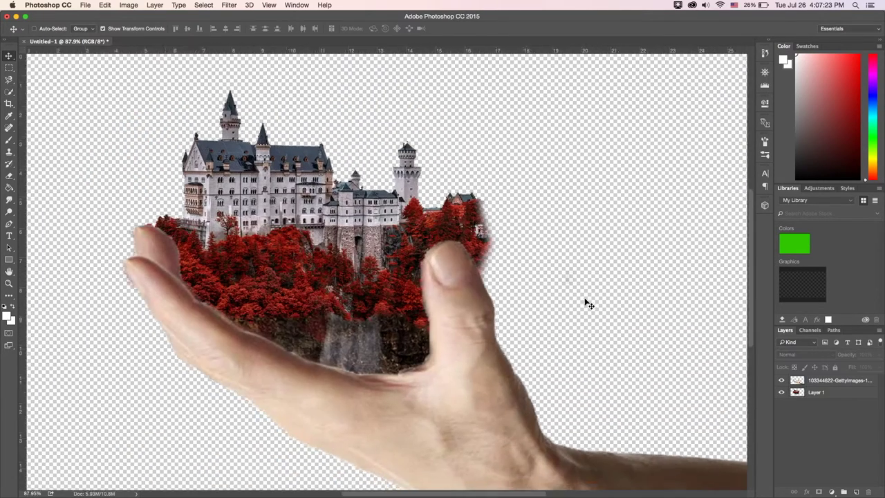
{"action": "key", "text": "w"}
{"action": "left_click", "coordinate": [817, 384]}
{"action": "key", "text": "v"}
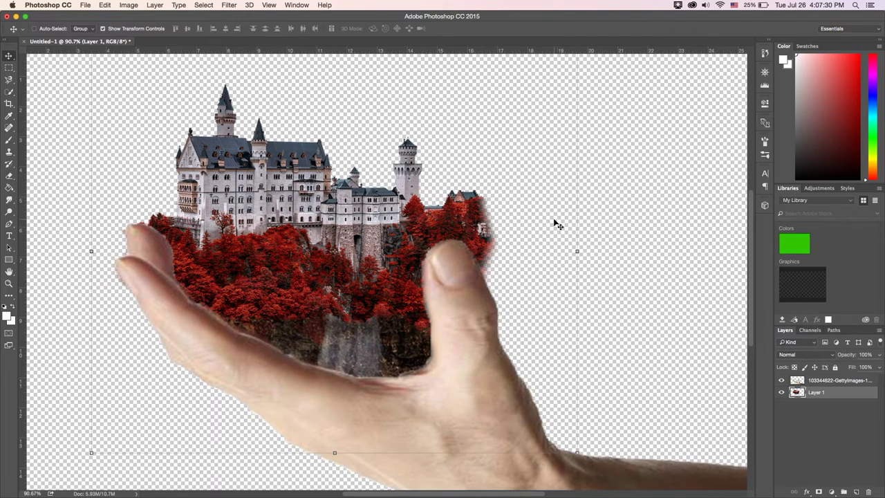
{"action": "key", "text": "shift+Down"}
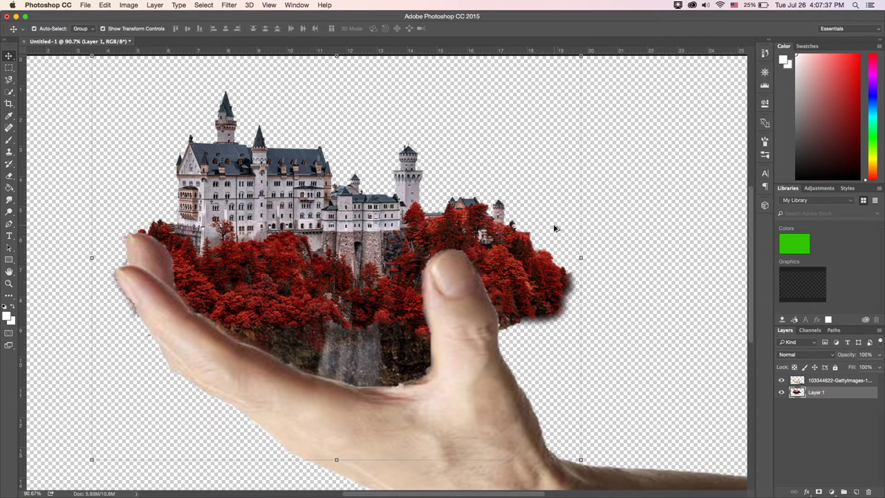
{"action": "key", "text": "Up"}
{"action": "key", "text": "Up"}
{"action": "key", "text": "Up"}
{"action": "key", "text": "e"}
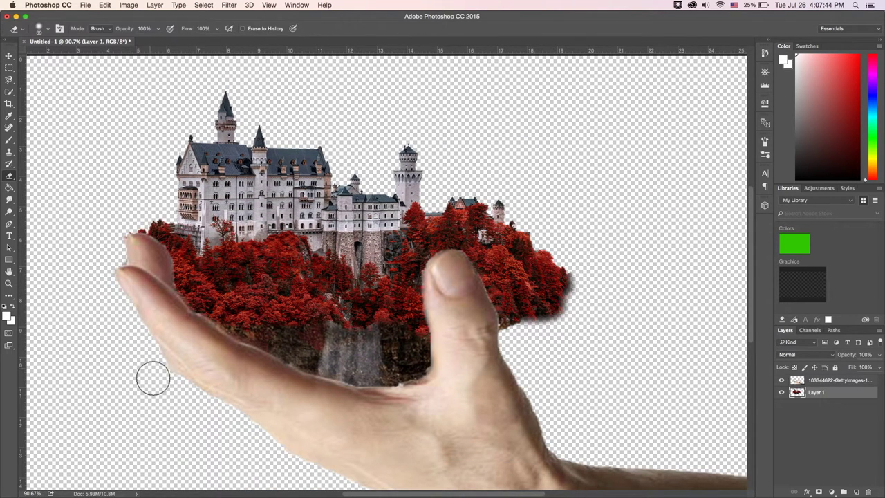
{"action": "key", "text": "super+0"}
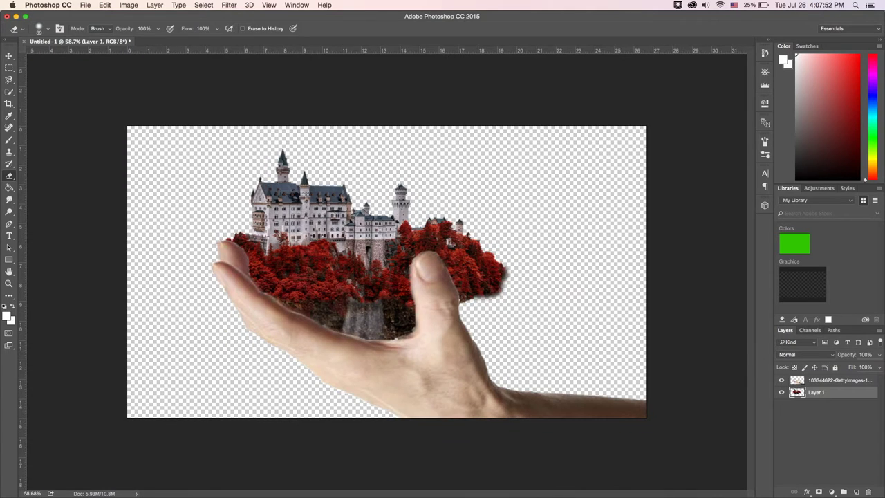
{"action": "key", "text": "Return"}
- Rasterize the soil layer and delete its white background with the Magic Wand at tolerance 100
{"action": "key", "text": "w"}
{"action": "key", "text": "shift+w"}
{"action": "type", "text": "0"}
{"action": "left_click", "coordinate": [309, 275]}
{"action": "key", "text": "Delete"}
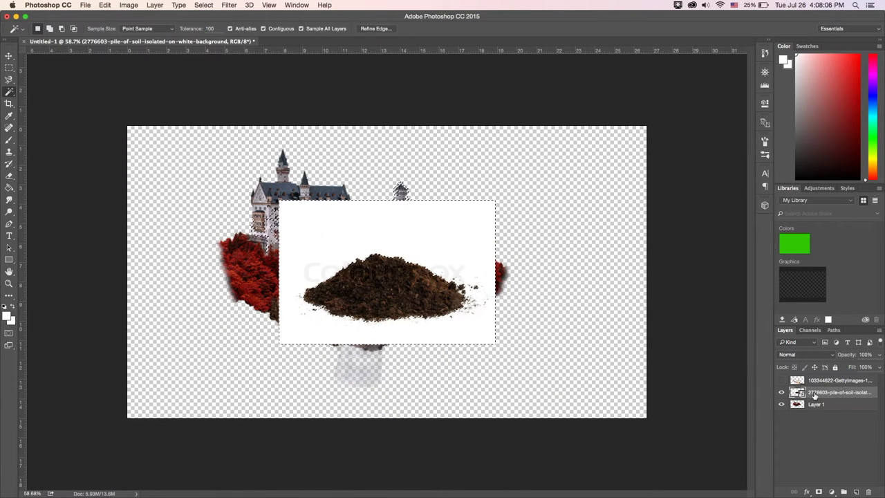
{"action": "right_click", "coordinate": [811, 393]}
{"action": "left_click", "coordinate": [713, 296]}
{"action": "key", "text": "Delete"}
- Rotate the soil upside down, move it beneath the island layer, and warp it to fit the underside
{"action": "key", "text": "ctrl+t"}
{"action": "mouse_move", "coordinate": [464, 340]}
{"action": "left_mouse_down"}
{"action": "mouse_move", "coordinate": [327, 286]}
{"action": "mouse_move", "coordinate": [354, 313]}
{"action": "left_mouse_up"}
{"action": "key", "text": "Return"}
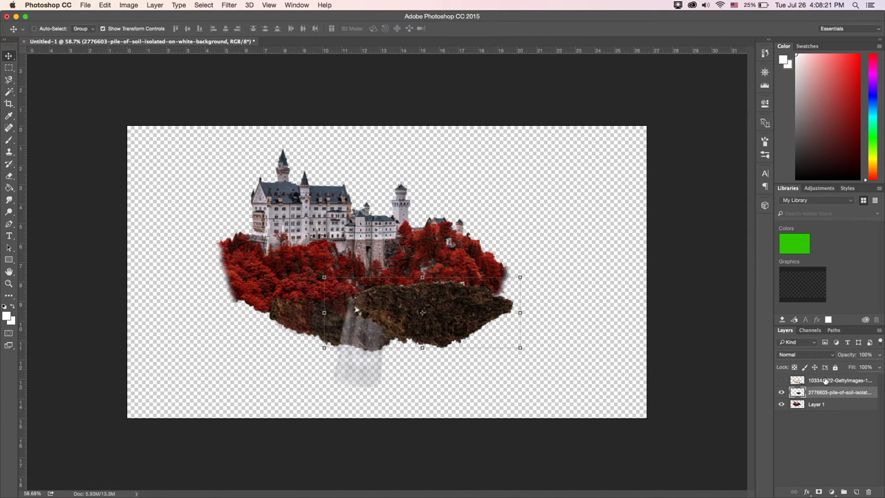
{"action": "key", "text": "ctrl+["}
{"action": "mouse_move", "coordinate": [517, 346]}
{"action": "left_mouse_down"}
{"action": "mouse_move", "coordinate": [466, 334]}
{"action": "mouse_move", "coordinate": [508, 304]}
{"action": "left_mouse_up"}
{"action": "scroll", "coordinate": [500, 258], "scroll_direction": "up", "scroll_amount": 3}
{"action": "mouse_move", "coordinate": [501, 259]}
{"action": "left_mouse_down"}
{"action": "mouse_move", "coordinate": [428, 349]}
{"action": "mouse_move", "coordinate": [399, 409]}
{"action": "left_mouse_up"}
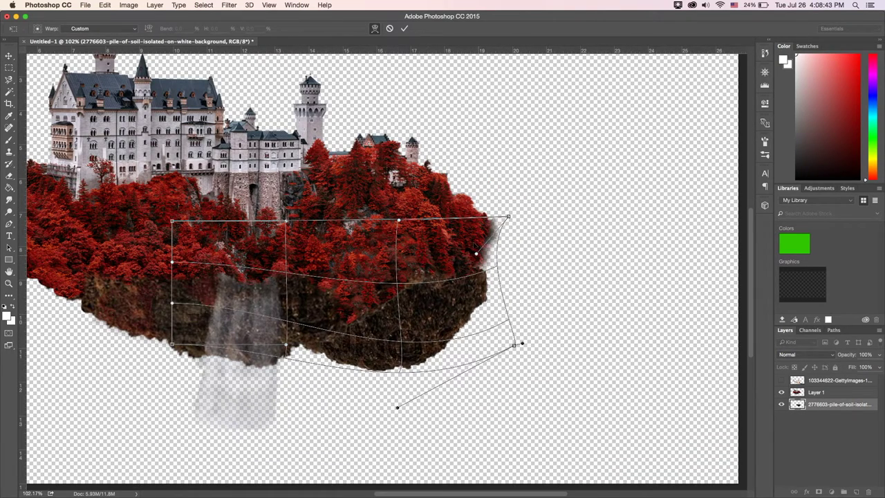
{"action": "key", "text": "Return"}
- Add a duplicate soil copy shifted left under the island, and show the hand again
{"action": "left_click_drag", "start_coordinate": [534, 321], "coordinate": [298, 316]}
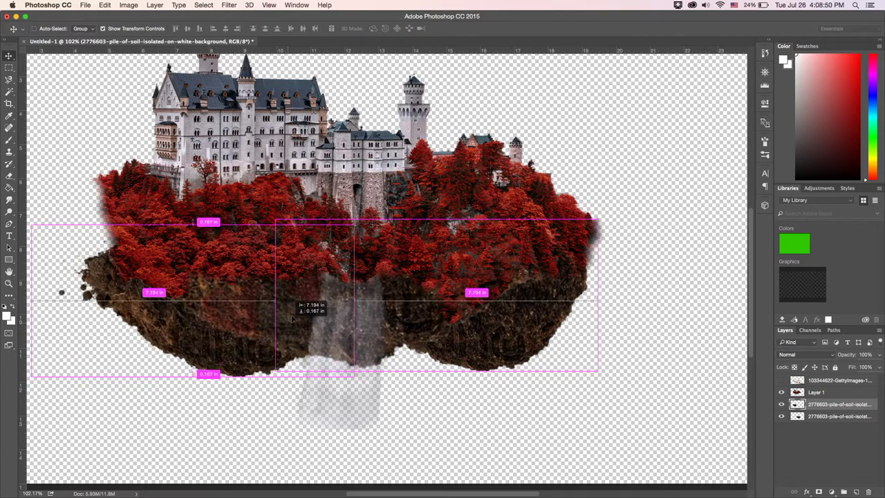
{"action": "key", "text": "ctrl+t"}
{"action": "left_click_drag", "start_coordinate": [193, 324], "coordinate": [255, 323]}
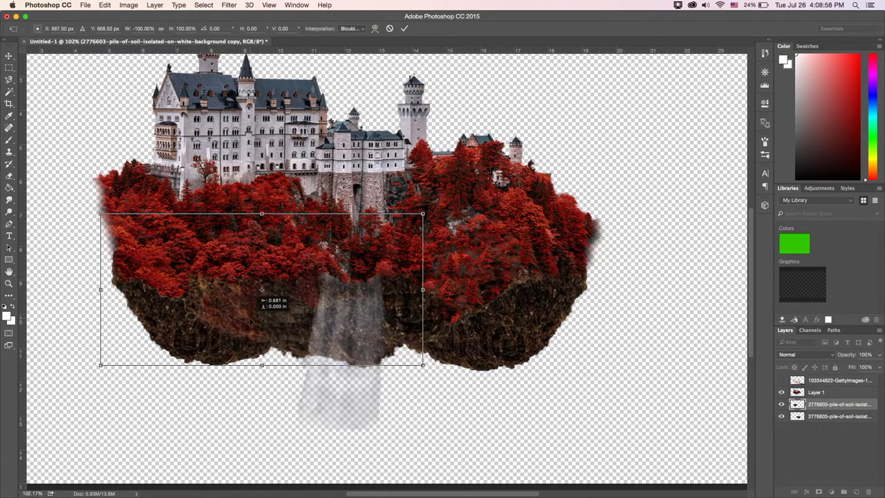
{"action": "key", "text": "Return"}
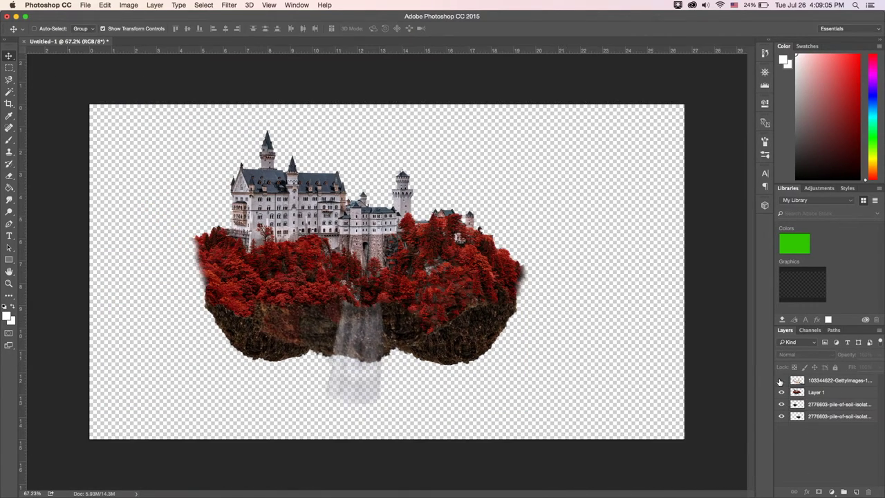
{"action": "left_click", "coordinate": [781, 380]}
- Select the soil copy layer and enlarge the night-sky photo to fill the canvas
{"action": "key", "text": "e"}
{"action": "left_click", "coordinate": [817, 408]}
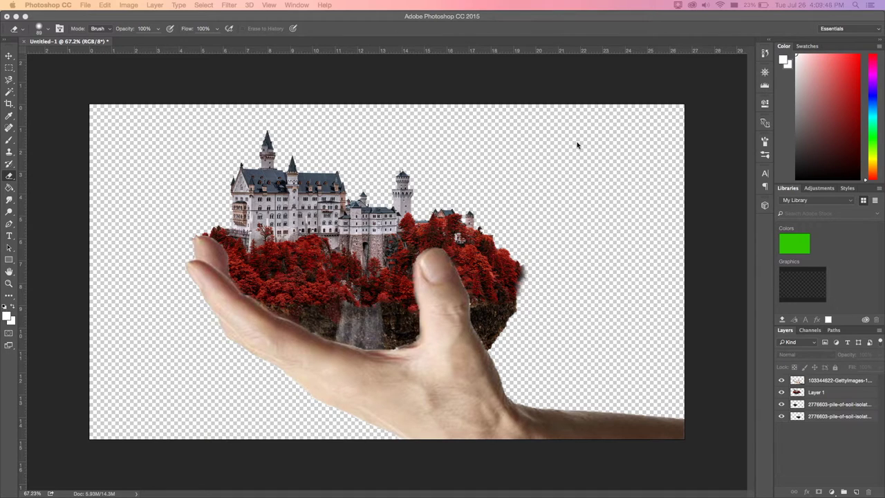
{"action": "mouse_move", "coordinate": [517, 355]}
{"action": "left_mouse_down"}
{"action": "mouse_move", "coordinate": [654, 414]}
{"action": "mouse_move", "coordinate": [684, 473]}
{"action": "left_mouse_up"}
- Commit the enlarged night-sky photo and make the hand photo layer active
{"action": "key", "text": "Return"}
{"action": "key", "text": "e"}
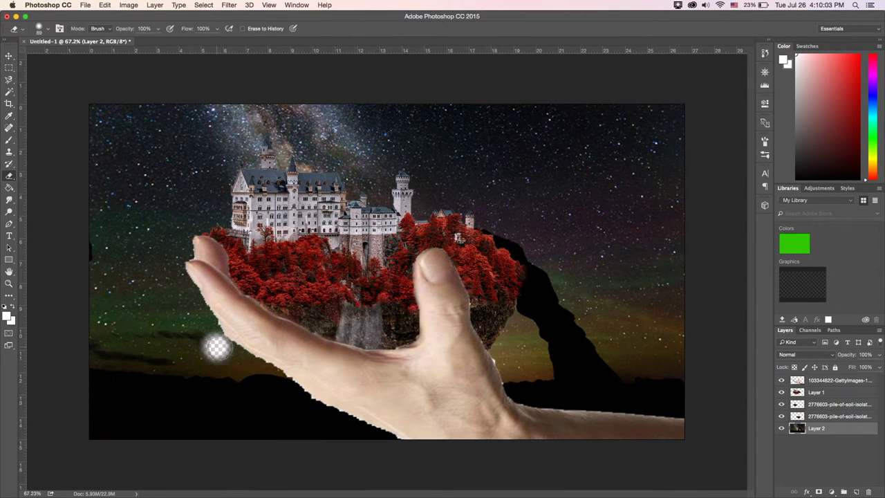
{"action": "key", "text": "alt+shift+bracketright"}
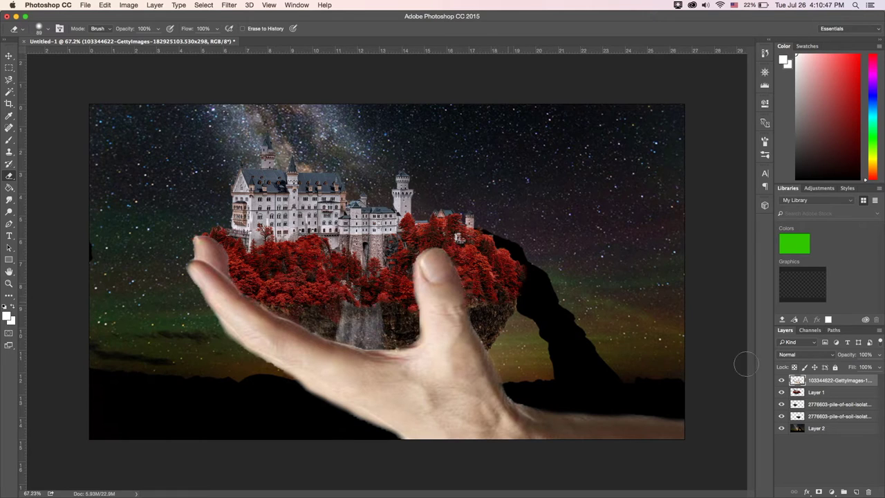
{"action": "right_click", "coordinate": [820, 393]}
- Merge the island and both soil layers into Layer 1
{"action": "left_click", "coordinate": [820, 393]}
{"action": "left_click", "coordinate": [837, 415], "text": "shift"}
{"action": "right_click", "coordinate": [836, 415]}
{"action": "left_click", "coordinate": [726, 375]}
- Apply a posterizing artistic filter to the hand and a bokeh-style blur filter to the night sky
{"action": "left_click", "coordinate": [229, 5]}
{"action": "left_click", "coordinate": [246, 81]}
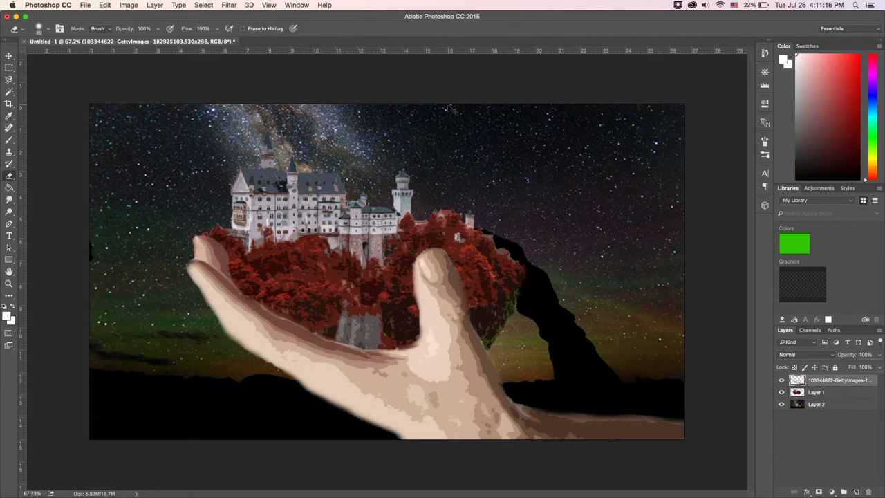
{"action": "left_click", "coordinate": [816, 404]}
{"action": "left_click", "coordinate": [229, 5]}
{"action": "left_click", "coordinate": [247, 43]}
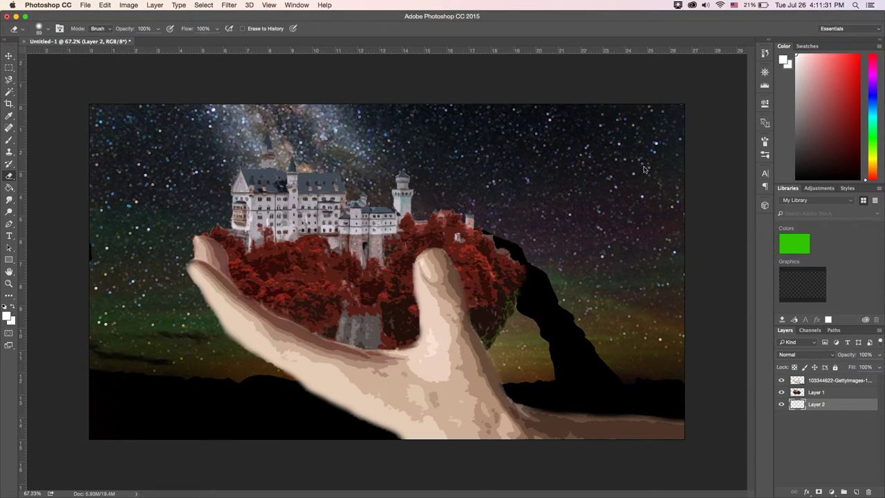
{"action": "key", "text": "j"}
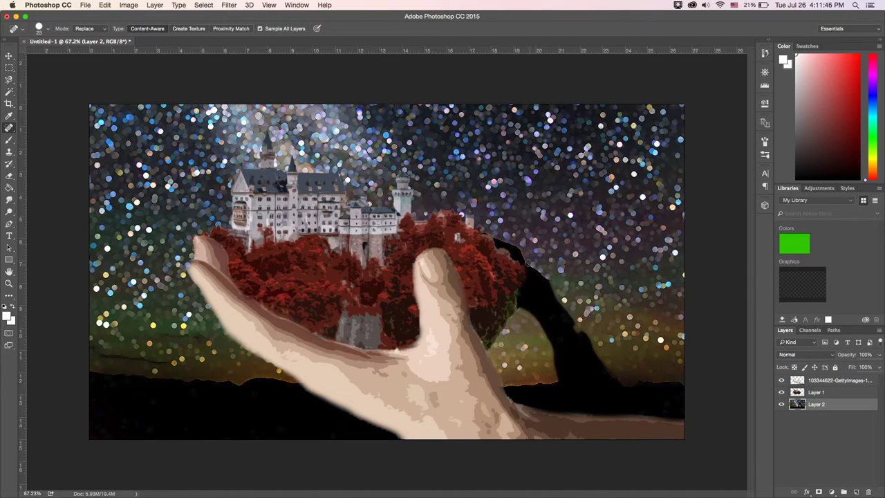
- Heal the ragged dark slope edge in two strokes and commit the placed waterfall photo
{"action": "left_click_drag", "start_coordinate": [540, 272], "coordinate": [587, 338]}
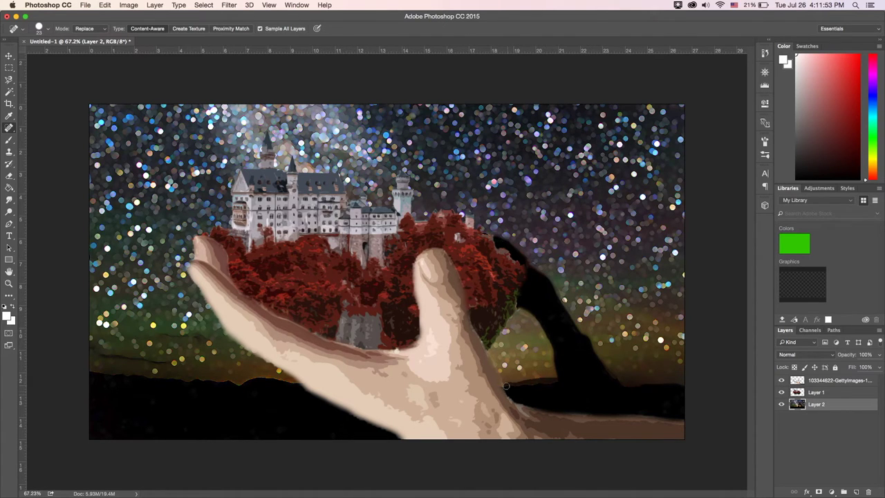
{"action": "left_click_drag", "start_coordinate": [243, 381], "coordinate": [236, 372]}
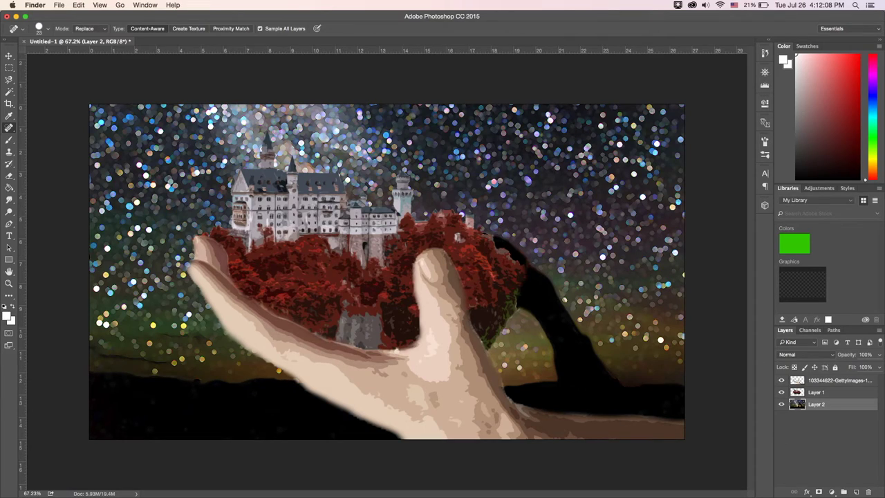
{"action": "key", "text": "Return"}
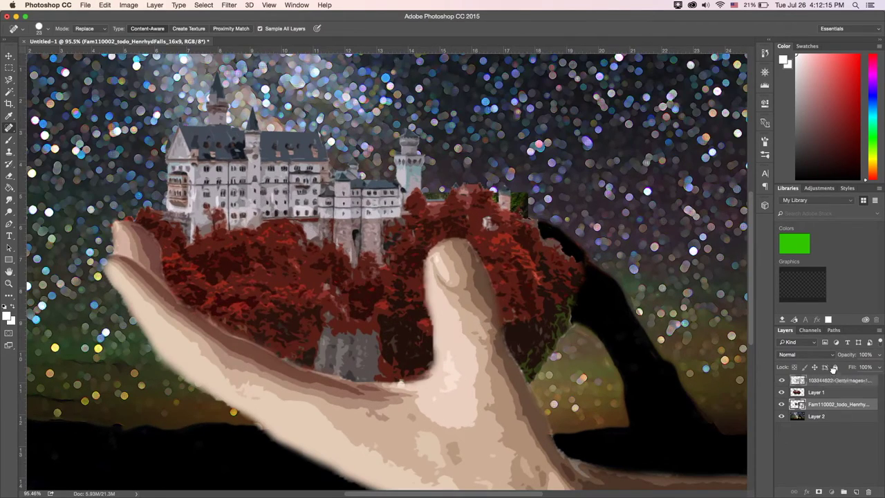
- Cut the waterfall out onto its own layer with Quick Selection and delete the original photo
{"action": "left_click_drag", "start_coordinate": [837, 404], "coordinate": [836, 377]}
{"action": "left_click", "coordinate": [9, 93]}
{"action": "left_click", "coordinate": [10, 95], "text": "alt"}
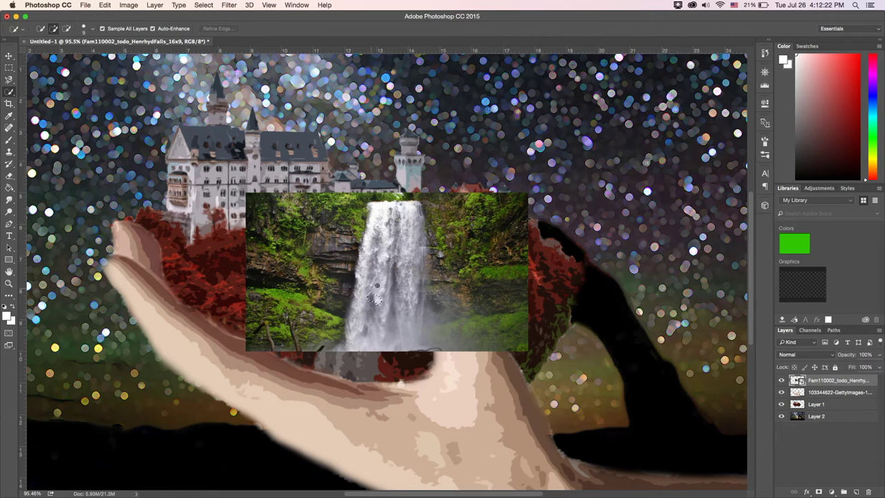
{"action": "key", "text": "ctrl+j"}
{"action": "key", "text": "Delete"}
{"action": "key", "text": "v"}
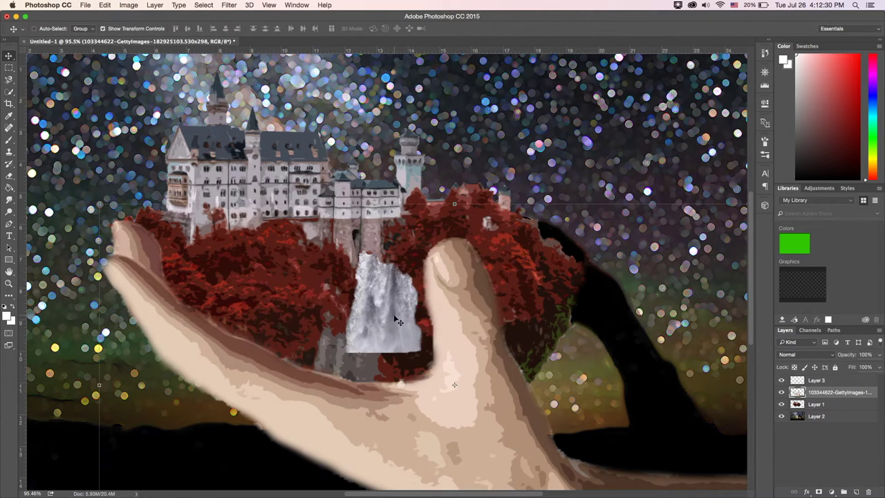
- Move the waterfall down onto the palm and warp it wider, stretching it to the image bottom
{"action": "scroll", "coordinate": [387, 270], "scroll_direction": "down", "scroll_amount": 5}
{"action": "left_click_drag", "start_coordinate": [384, 229], "coordinate": [332, 338]}
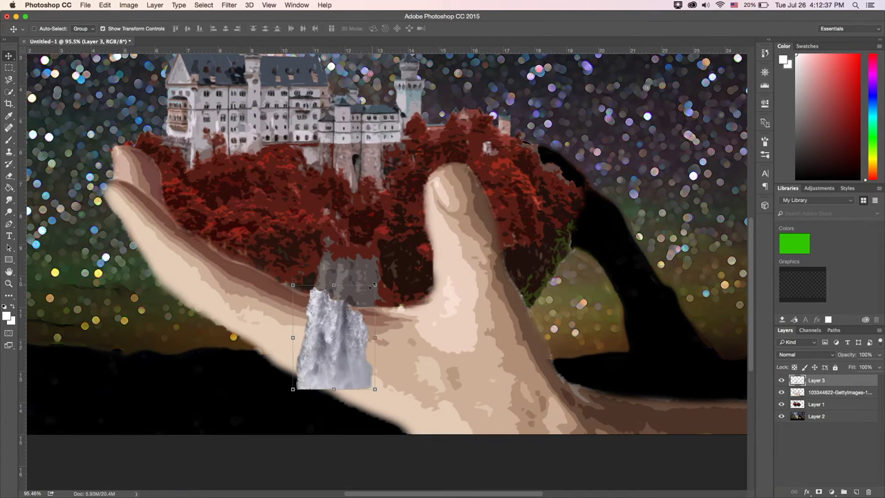
{"action": "key", "text": "ctrl+t"}
{"action": "left_click_drag", "start_coordinate": [359, 313], "coordinate": [377, 297]}
{"action": "key", "text": "Return"}
{"action": "mouse_move", "coordinate": [325, 373]}
{"action": "left_mouse_down"}
{"action": "mouse_move", "coordinate": [341, 392]}
{"action": "mouse_move", "coordinate": [338, 440]}
{"action": "left_mouse_up"}
{"action": "left_click_drag", "start_coordinate": [373, 331], "coordinate": [385, 296]}
{"action": "key", "text": "Return"}
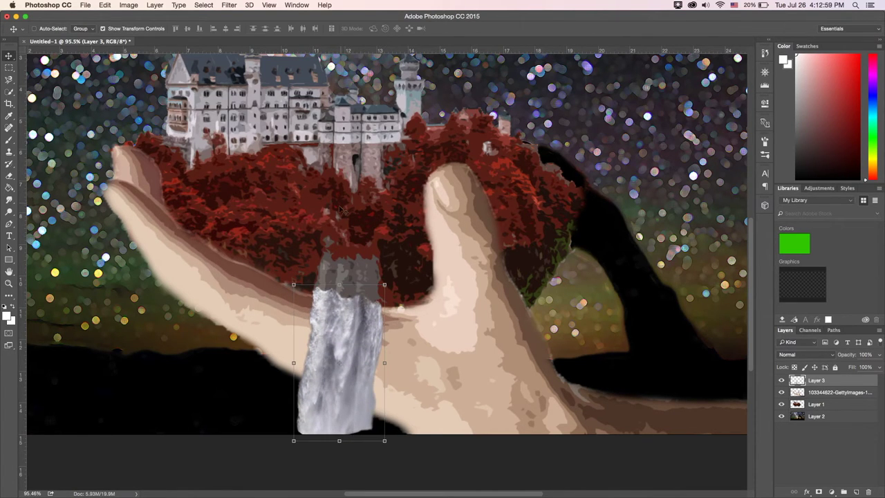
- Fade the waterfall by partly erasing it, then curve its top to meet the island
{"action": "left_click", "coordinate": [234, 4]}
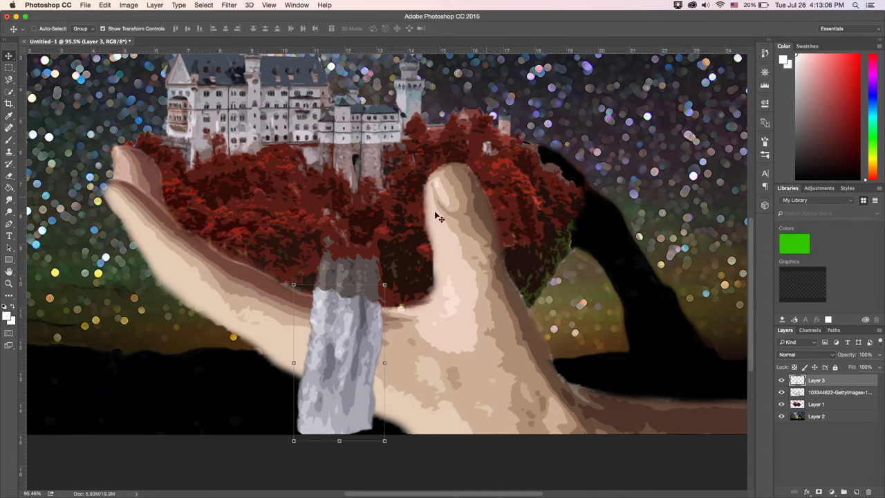
{"action": "key", "text": "e"}
{"action": "mouse_move", "coordinate": [342, 297]}
{"action": "left_mouse_down"}
{"action": "mouse_move", "coordinate": [339, 415]}
{"action": "mouse_move", "coordinate": [359, 391]}
{"action": "left_mouse_up"}
{"action": "key", "text": "v"}
{"action": "scroll", "coordinate": [359, 391], "scroll_direction": "up", "scroll_amount": 10}
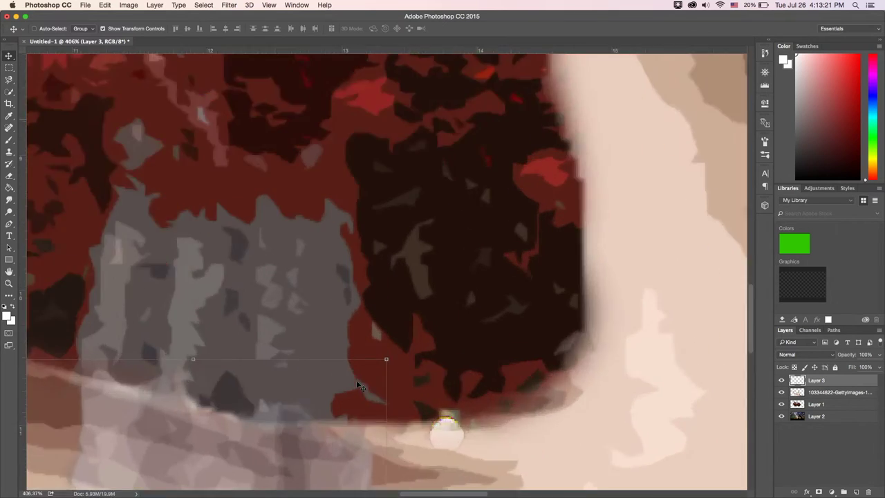
{"action": "key", "text": "ctrl+t"}
{"action": "mouse_move", "coordinate": [254, 277]}
{"action": "left_mouse_down"}
{"action": "mouse_move", "coordinate": [254, 318]}
{"action": "mouse_move", "coordinate": [160, 223]}
{"action": "left_mouse_up"}
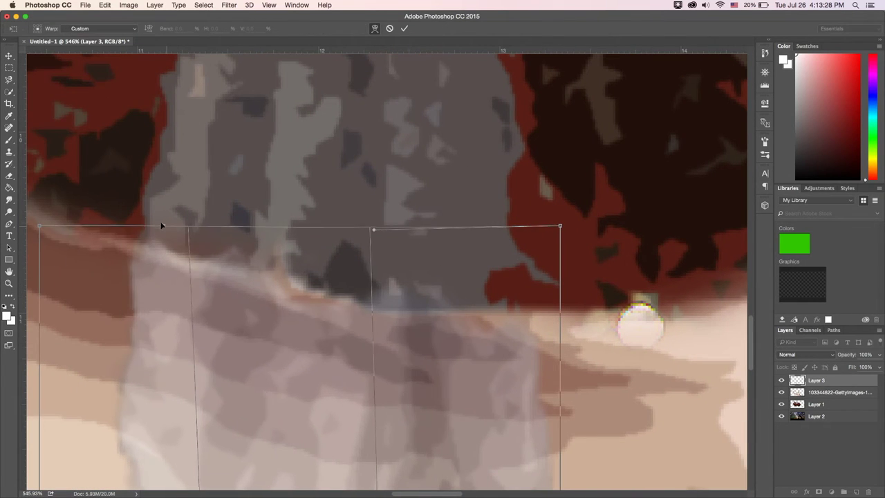
{"action": "left_click_drag", "start_coordinate": [373, 230], "coordinate": [478, 198]}
{"action": "key", "text": "Return"}
- Set the eraser brush and stretch the waterfall's bottom edge further downward
{"action": "key", "text": "e"}
{"action": "left_click", "coordinate": [43, 28]}
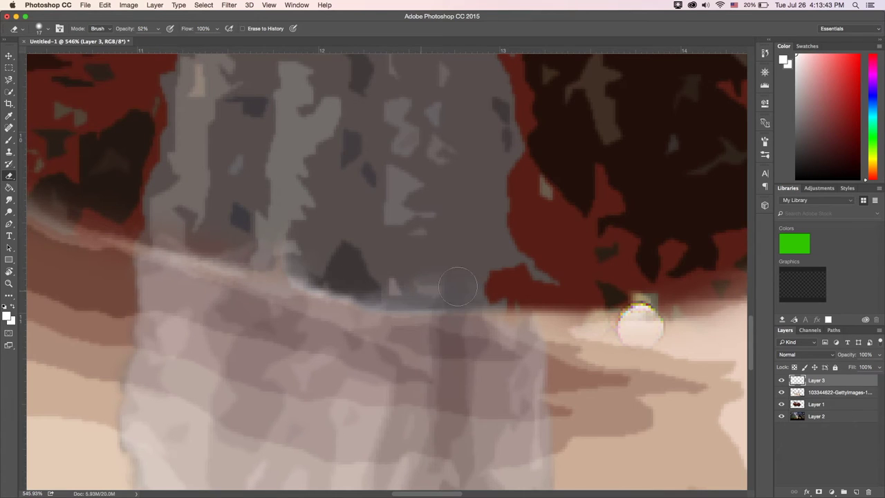
{"action": "scroll", "coordinate": [494, 280], "scroll_direction": "down", "scroll_amount": 10}
{"action": "key", "text": "ctrl+t"}
{"action": "left_click_drag", "start_coordinate": [358, 424], "coordinate": [376, 413]}
{"action": "key", "text": "Return"}
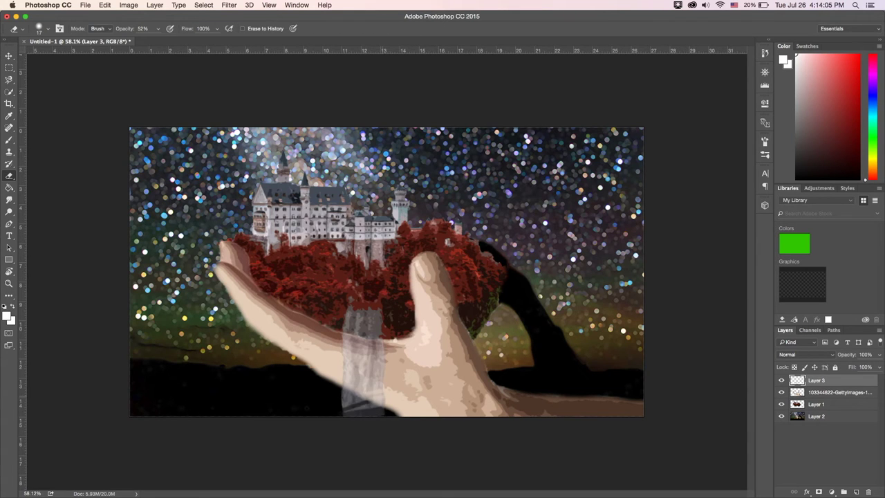
- Show only the starry night-sky Layer 2, hiding every other layer
{"action": "scroll", "coordinate": [378, 413], "scroll_direction": "up", "scroll_amount": 3}
{"action": "scroll", "coordinate": [376, 409], "scroll_direction": "up", "scroll_amount": 2}
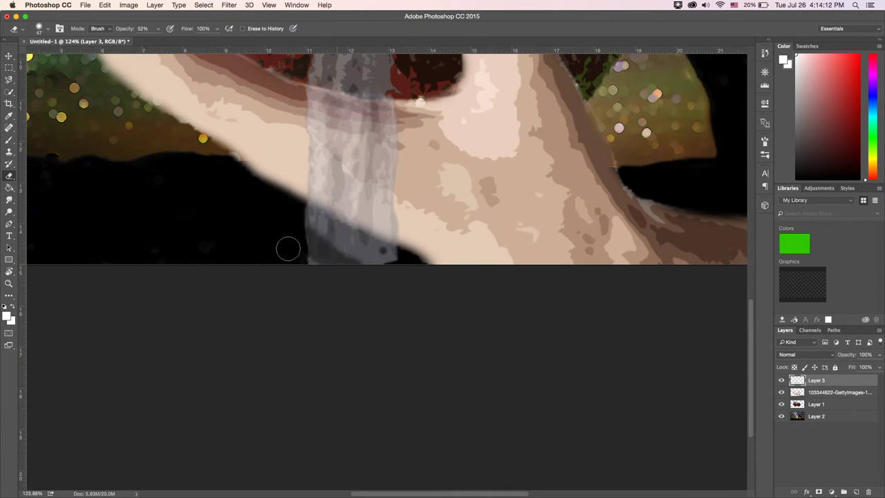
{"action": "scroll", "coordinate": [400, 265], "scroll_direction": "down", "scroll_amount": 2}
{"action": "scroll", "coordinate": [399, 262], "scroll_direction": "down", "scroll_amount": 3}
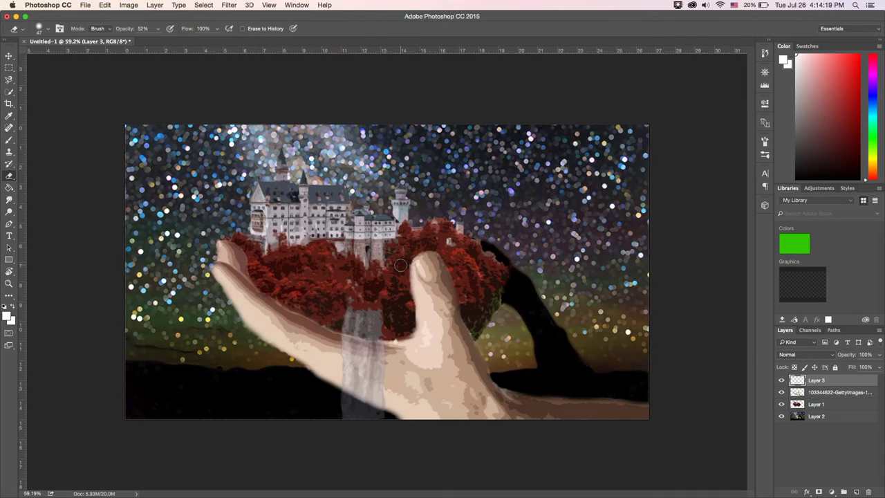
{"action": "left_click", "coordinate": [814, 414]}
{"action": "left_click", "coordinate": [781, 416], "text": "alt"}
- With the Spot Healing Brush at 122, heal away the rock arch and dark horizon areas on Layer 2
{"action": "key", "text": "j"}
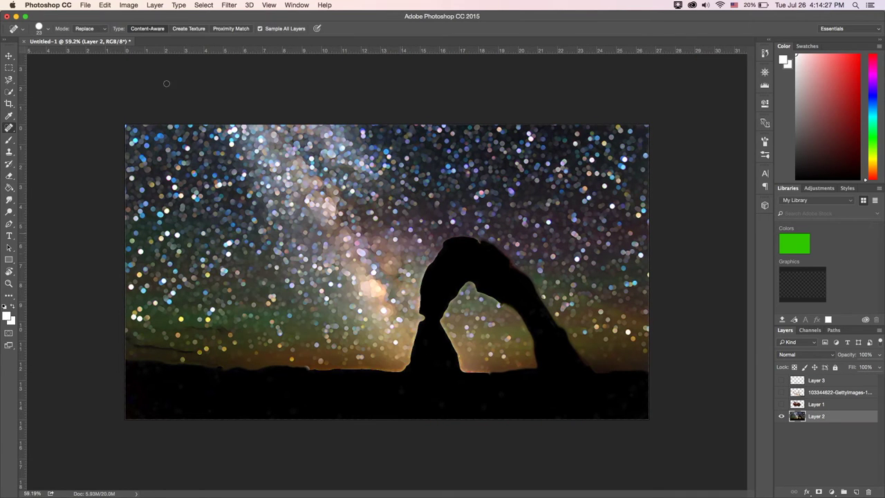
{"action": "left_click", "coordinate": [43, 28]}
{"action": "left_click_drag", "start_coordinate": [469, 248], "coordinate": [531, 354]}
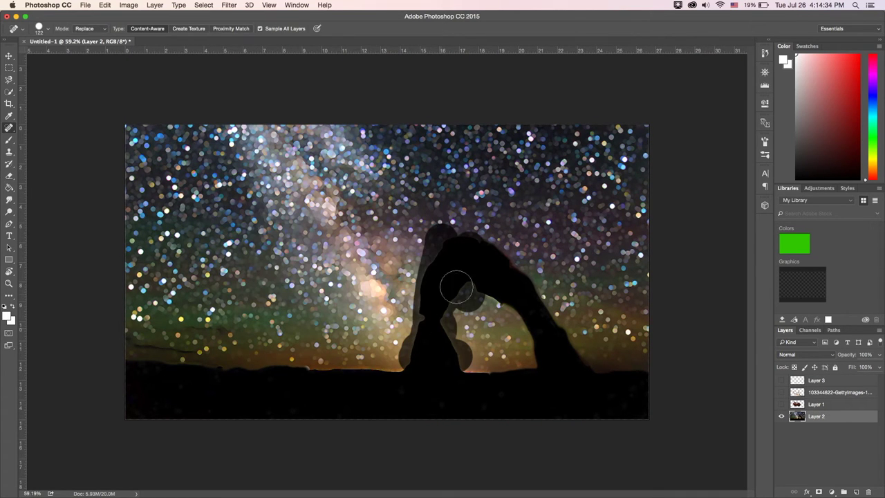
{"action": "left_click_drag", "start_coordinate": [434, 322], "coordinate": [536, 277]}
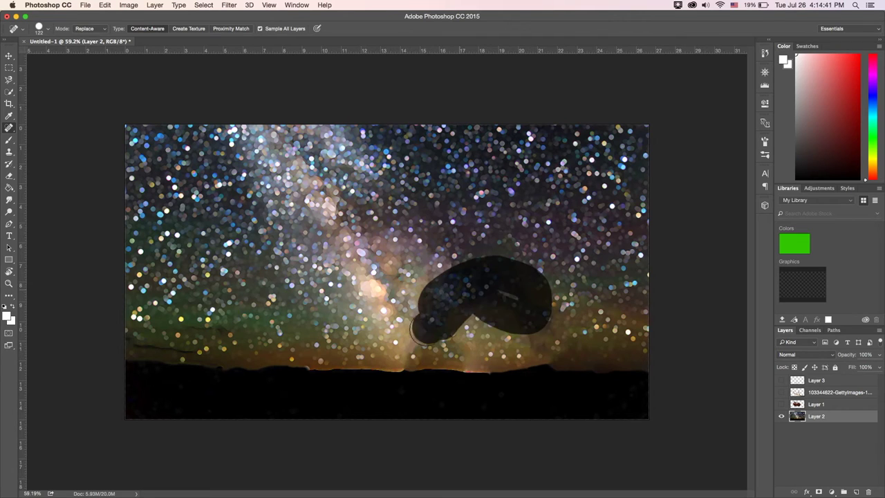
{"action": "left_click_drag", "start_coordinate": [418, 345], "coordinate": [500, 355]}
{"action": "left_click_drag", "start_coordinate": [225, 339], "coordinate": [148, 336]}
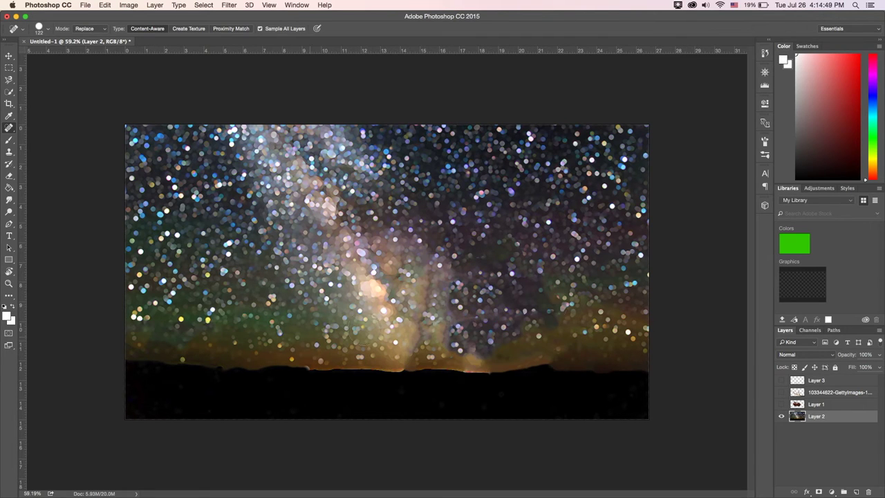
- Show the castle, hand and waterfall layers again, then heal the trees' dark patch on Layer 1 at brush size 49
{"action": "left_click_drag", "start_coordinate": [782, 403], "coordinate": [782, 381]}
{"action": "left_click", "coordinate": [816, 404]}
{"action": "left_click", "coordinate": [48, 29]}
{"action": "left_click_drag", "start_coordinate": [42, 55], "coordinate": [28, 56]}
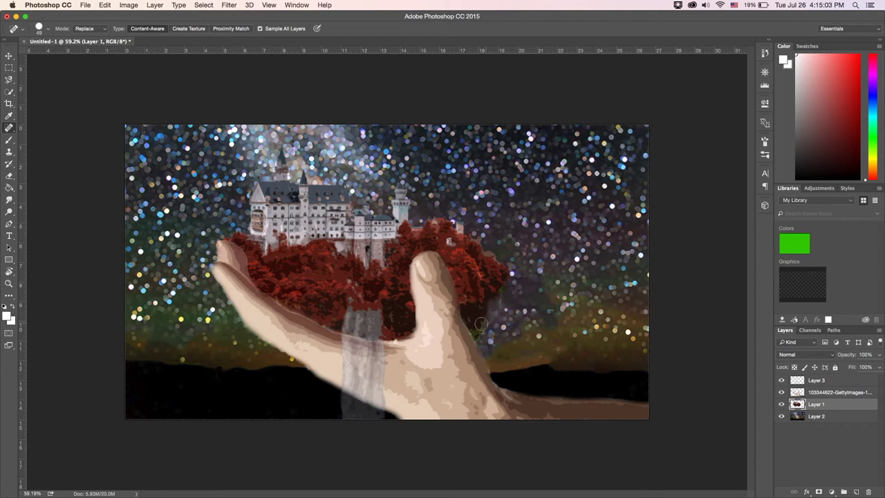
- Hide the starry background to check edges, heal the dark patch into red foliage, and add a signature layer
{"action": "left_click", "coordinate": [781, 417]}
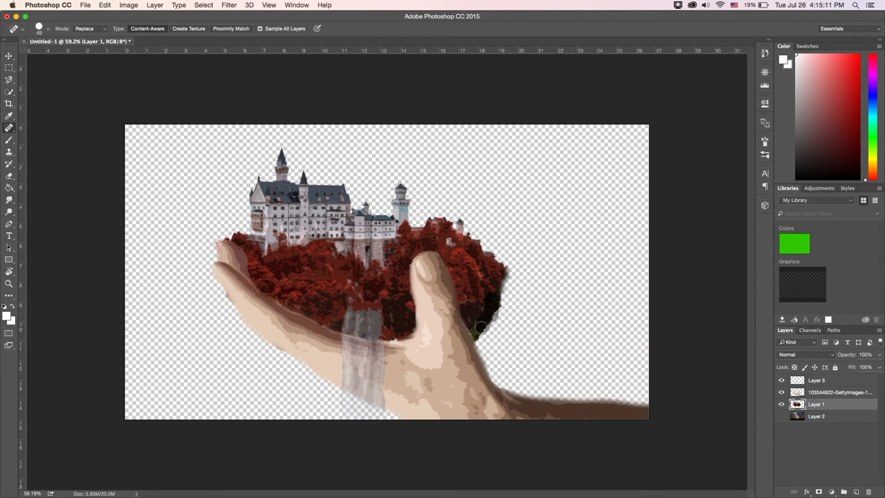
{"action": "left_click_drag", "start_coordinate": [492, 302], "coordinate": [483, 323]}
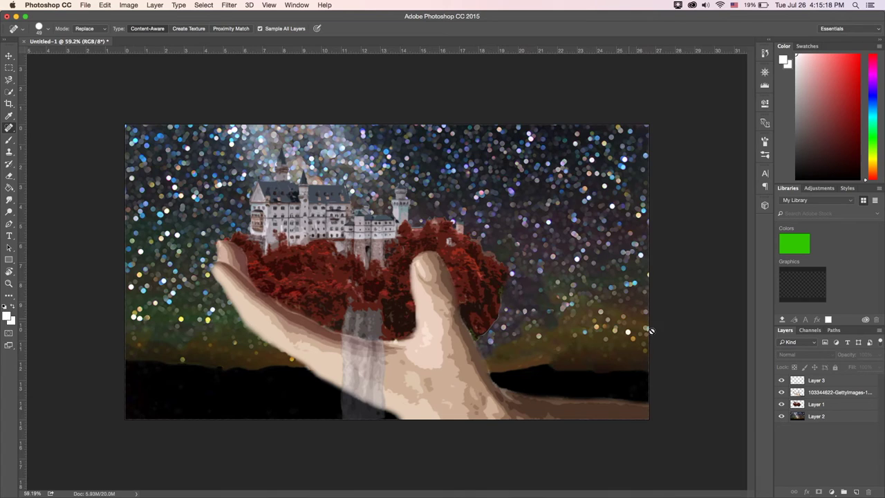
{"action": "scroll", "coordinate": [478, 264], "scroll_direction": "up", "scroll_amount": 3}
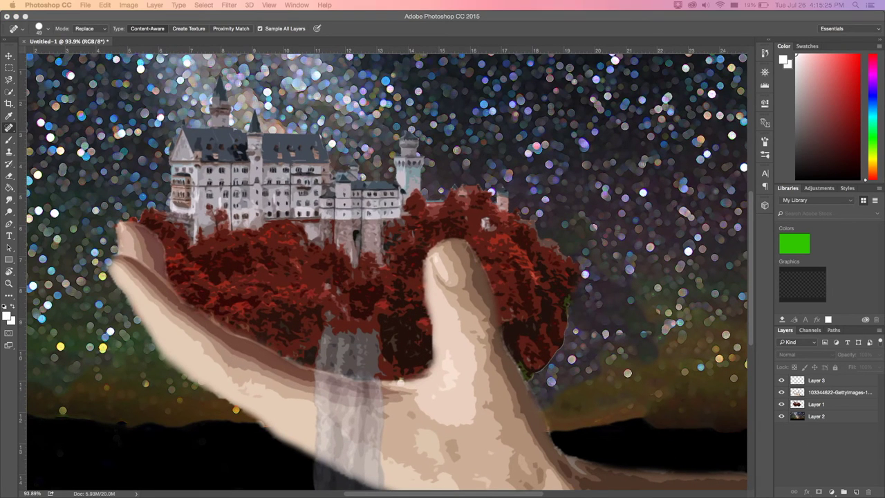
{"action": "key", "text": "ctrl+shift+alt+n"}
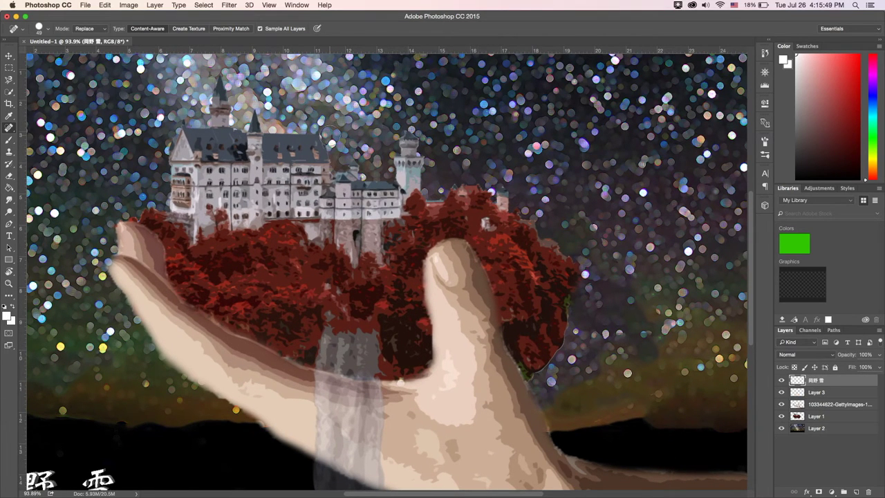
- Zoom out to view the white-signed composite and deselect the signature layer
{"action": "scroll", "coordinate": [344, 254], "scroll_direction": "down", "scroll_amount": 2}
{"action": "scroll", "coordinate": [344, 253], "scroll_direction": "down", "scroll_amount": 2}
{"action": "scroll", "coordinate": [345, 254], "scroll_direction": "down", "scroll_amount": 1}
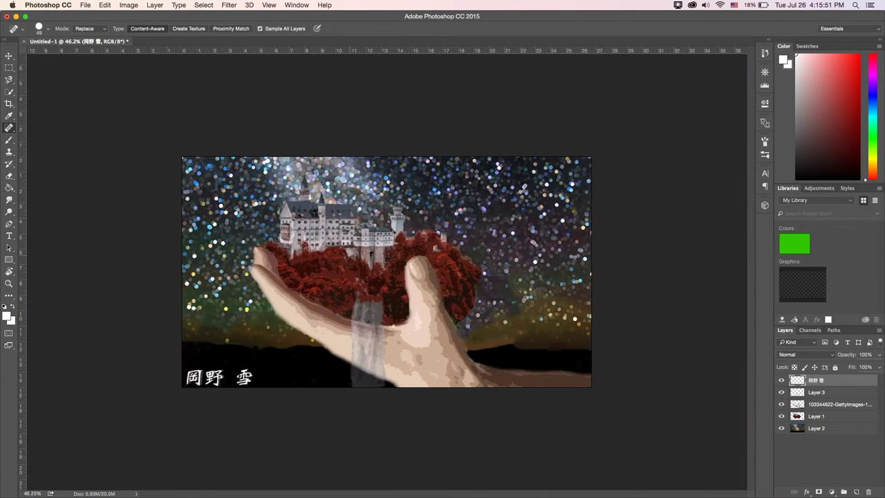
{"action": "scroll", "coordinate": [386, 272], "scroll_direction": "up", "scroll_amount": 1}
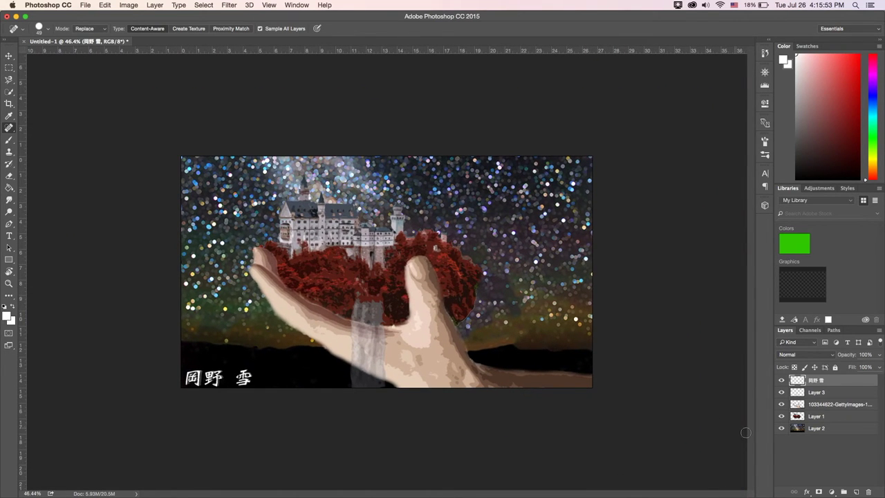
{"action": "left_click", "coordinate": [788, 452]}
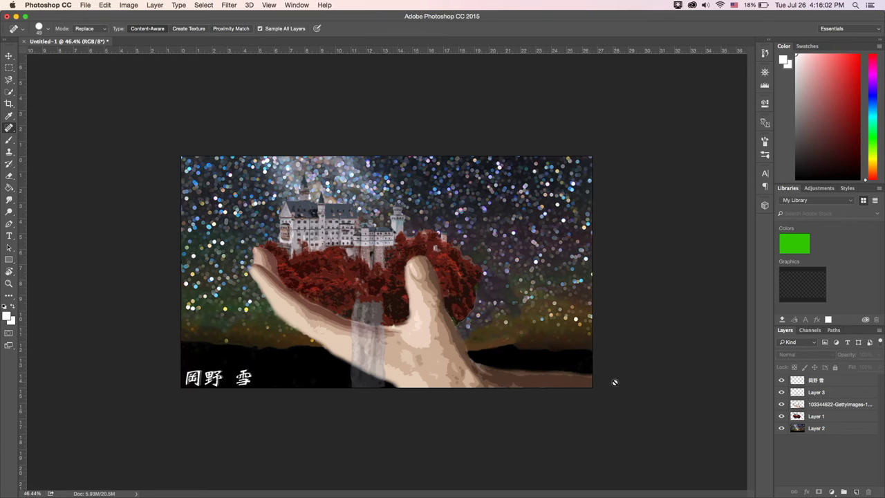
{"action": "key", "text": "ctrl+plus"}
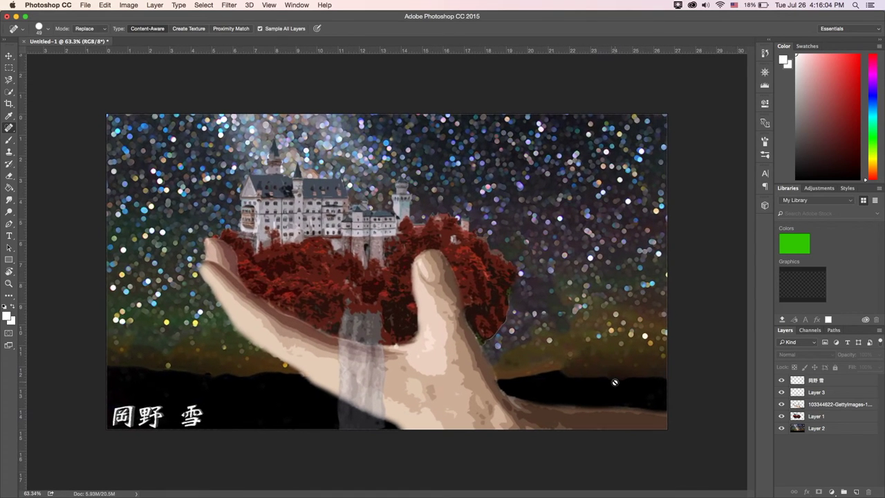